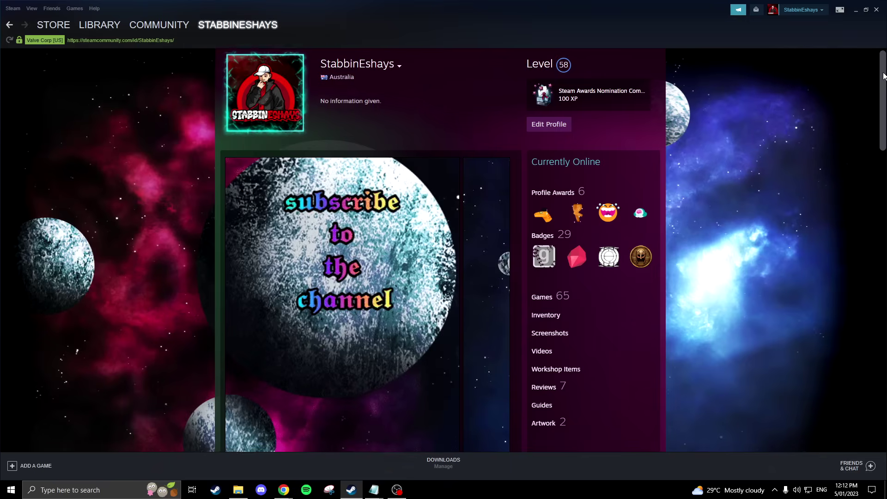
Go from the profile page to the Points Shop via the Store menu.
scroll(882, 94, down, 3)
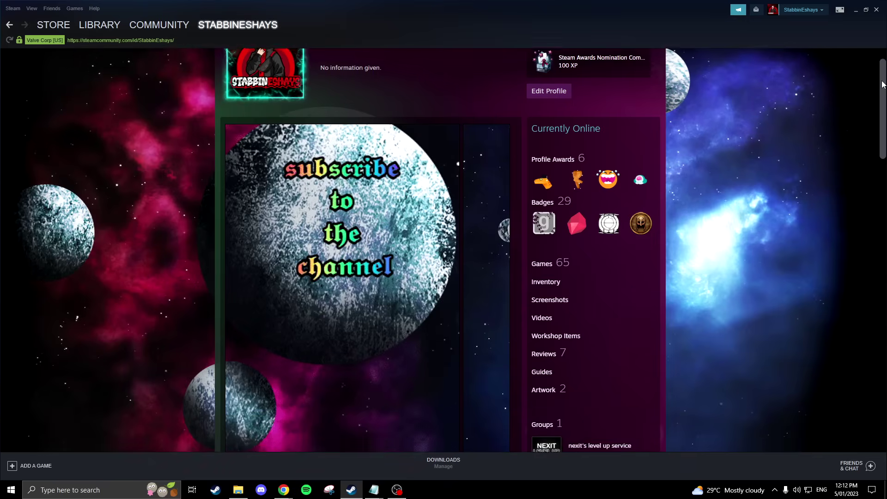
drag(881, 94, 859, 257)
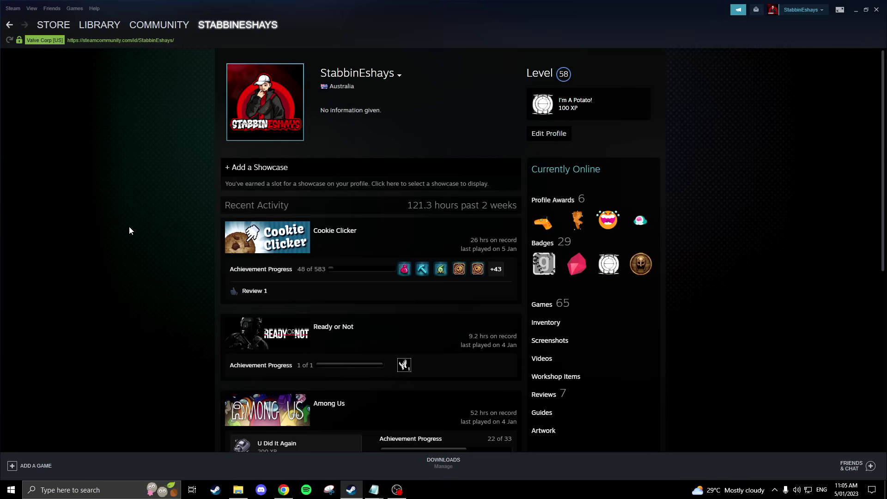
mouse_move(59, 28)
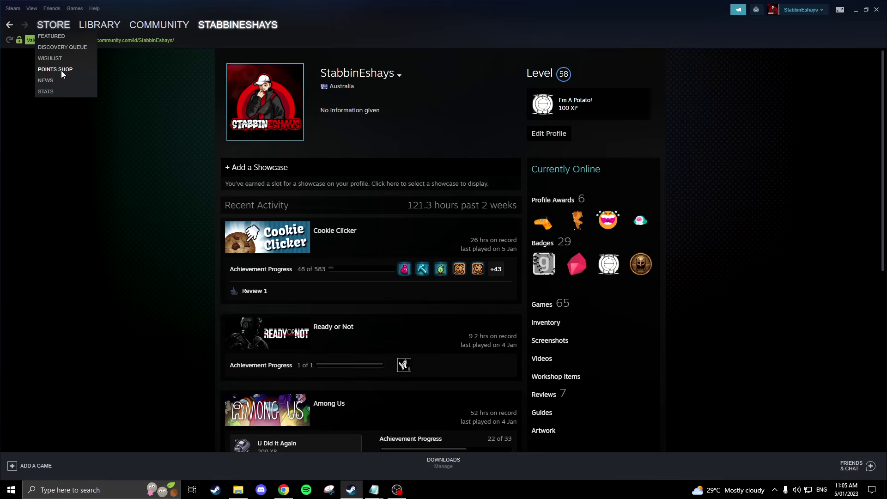
click(59, 70)
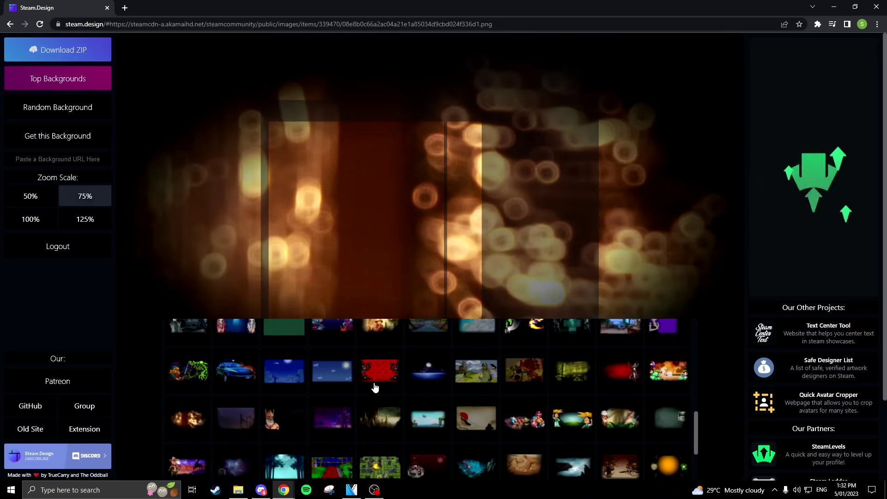
Preview the red monster, bearded pixel-art man, synthwave couple and pixel-art girl backgrounds.
click(373, 377)
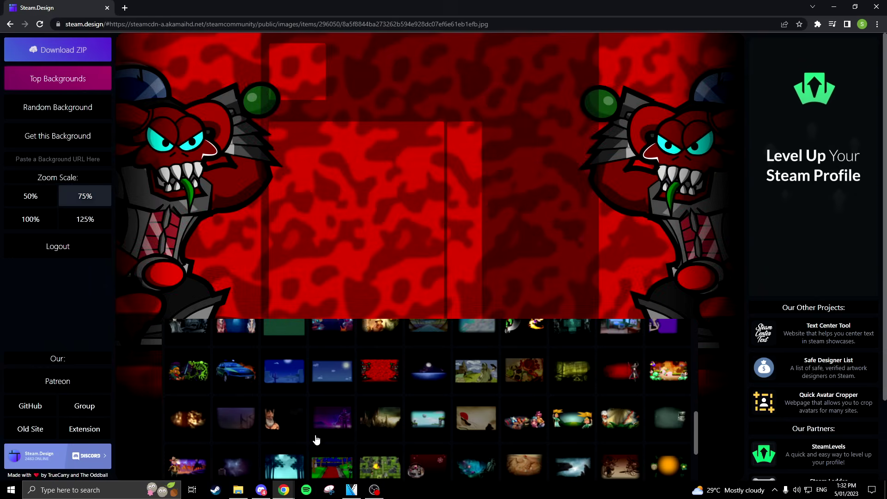
click(293, 433)
click(334, 422)
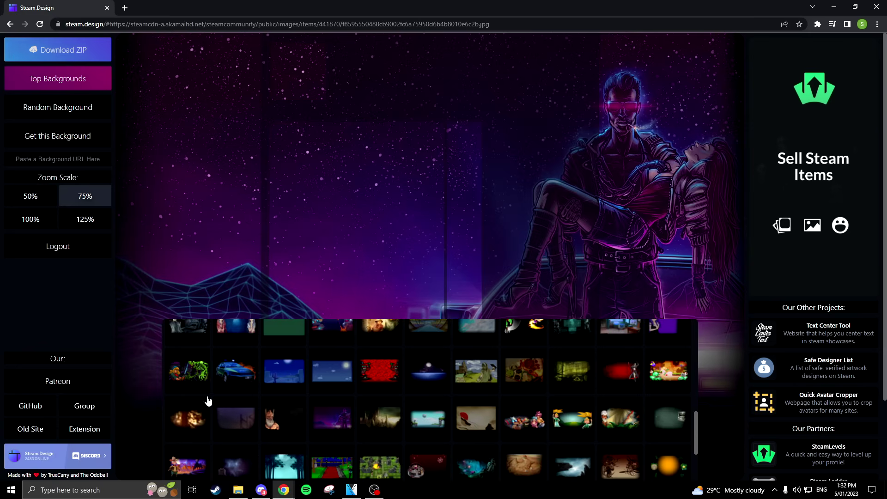
click(180, 367)
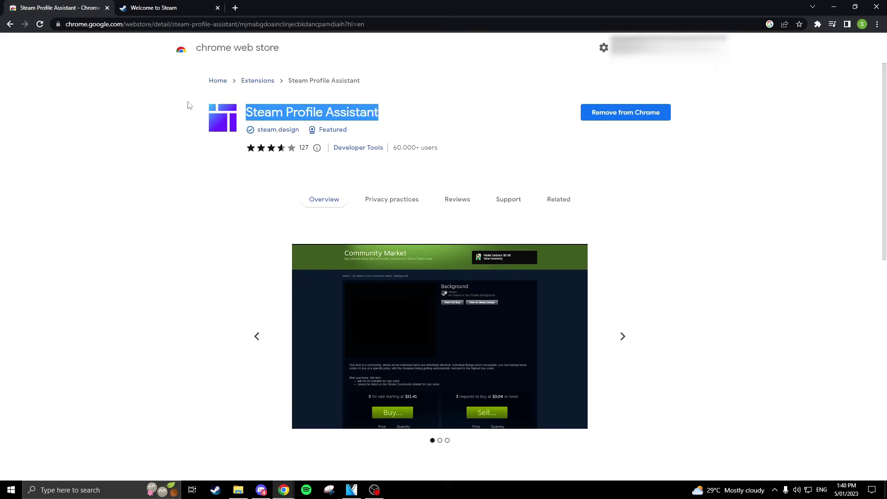
Open the user's Steam profile inventory from the store page.
click(156, 8)
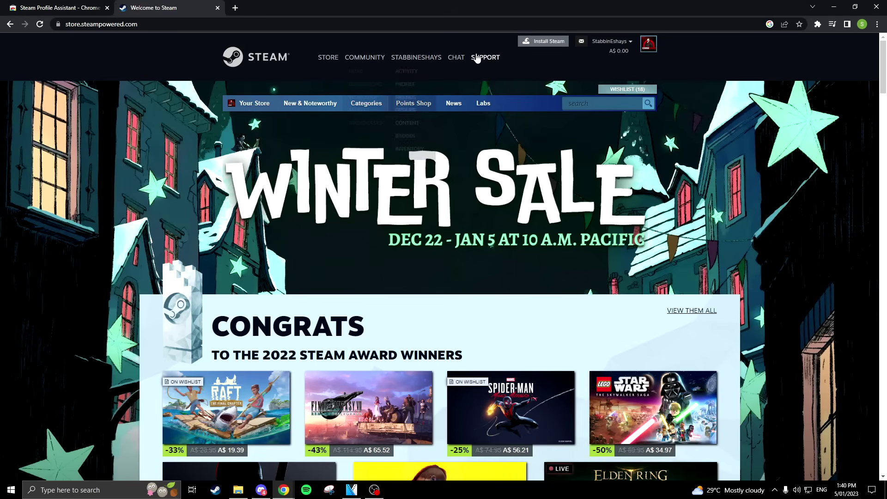
click(648, 51)
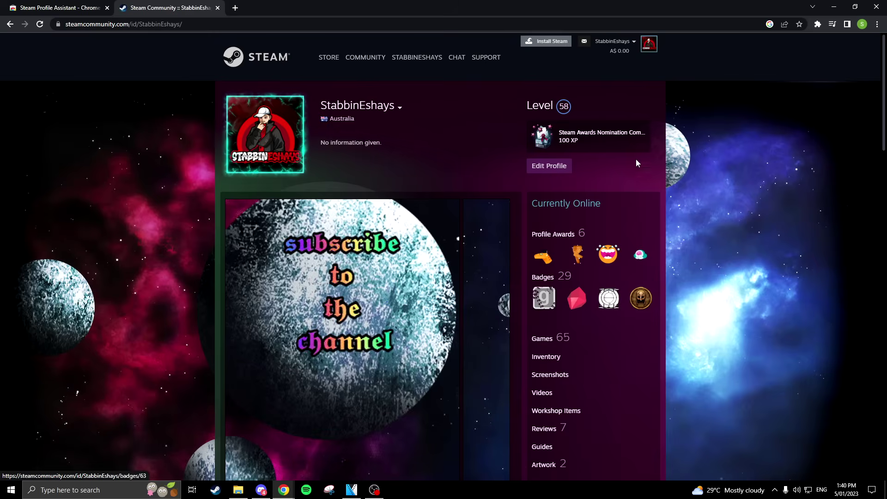
scroll(644, 235, down, 3)
click(546, 219)
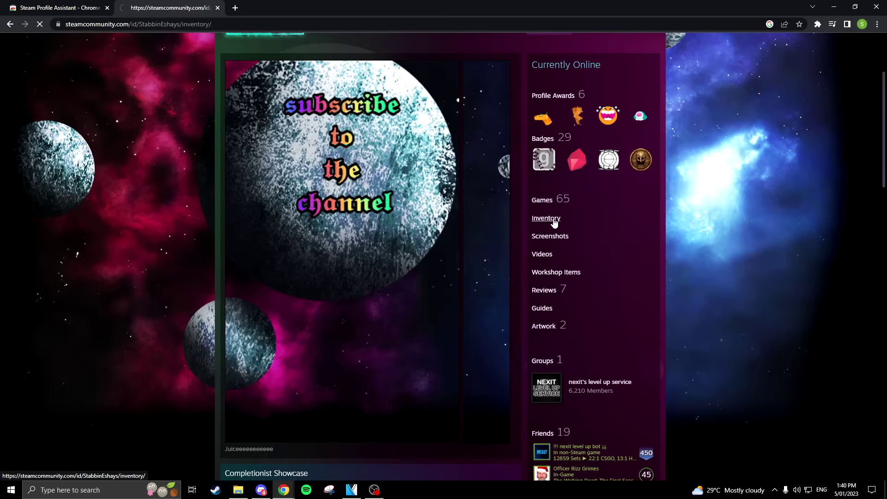
Page the inventory to 3 of 8 and open Ice Worlds on Steam.Design.
scroll(460, 228, down, 4)
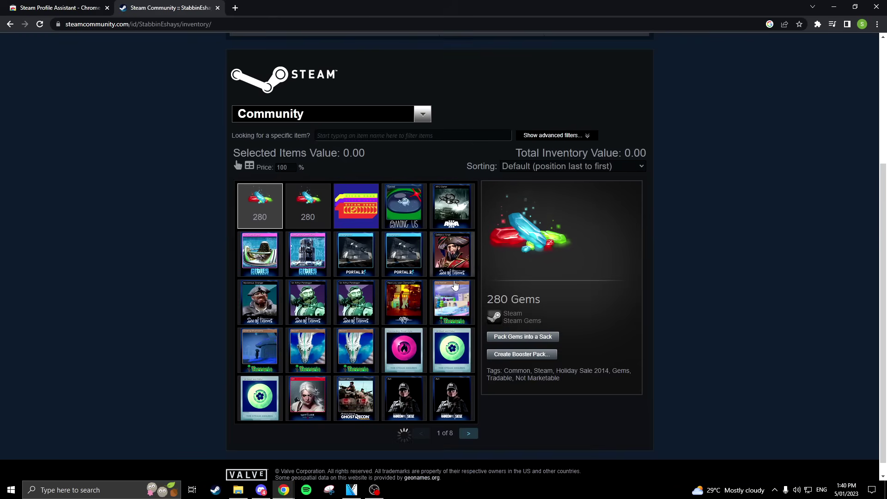
click(468, 434)
click(468, 434)
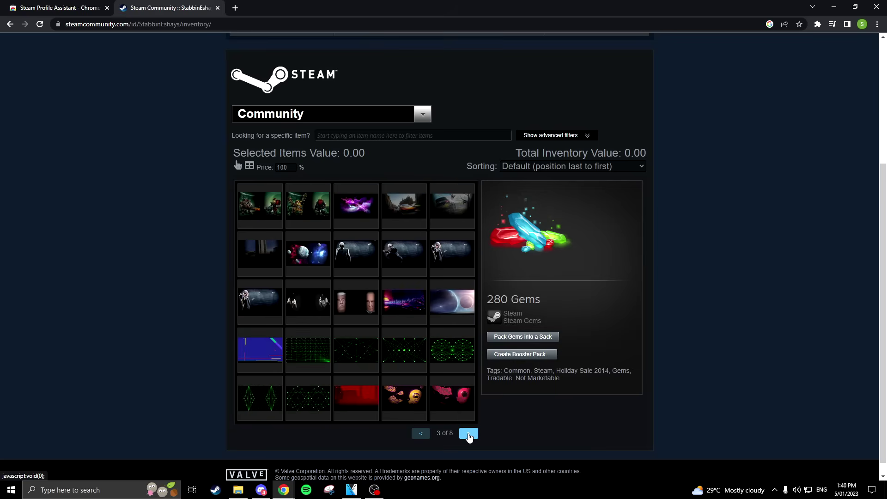
click(314, 269)
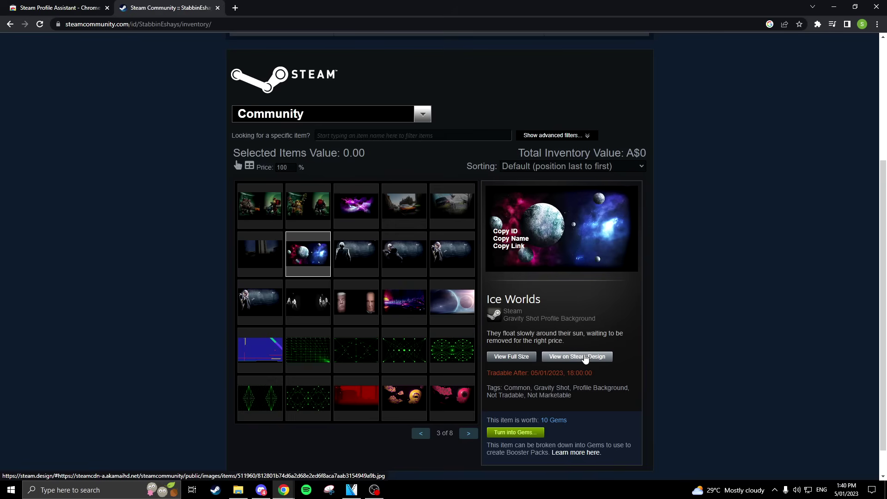
click(593, 358)
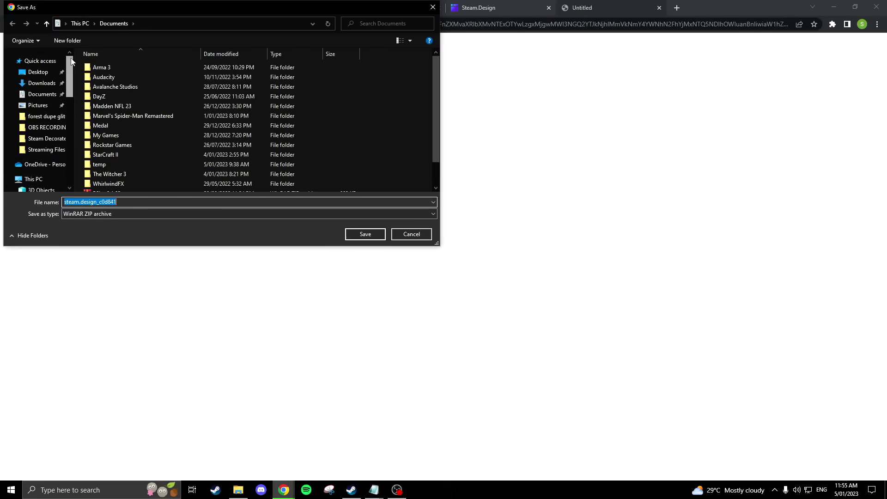
Save the Ice Worlds ZIP archive to the Desktop.
click(14, 72)
click(365, 234)
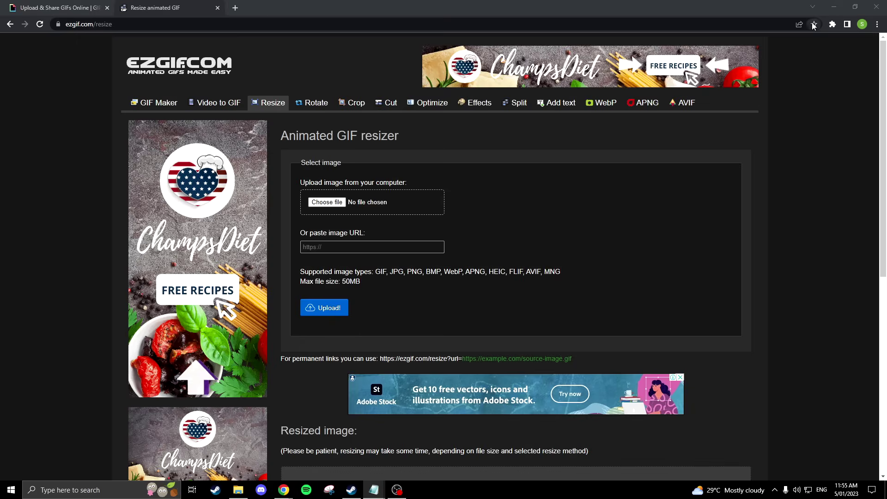
Extract the steam.design ZIP on the desktop into its own folder and open it.
click(830, 7)
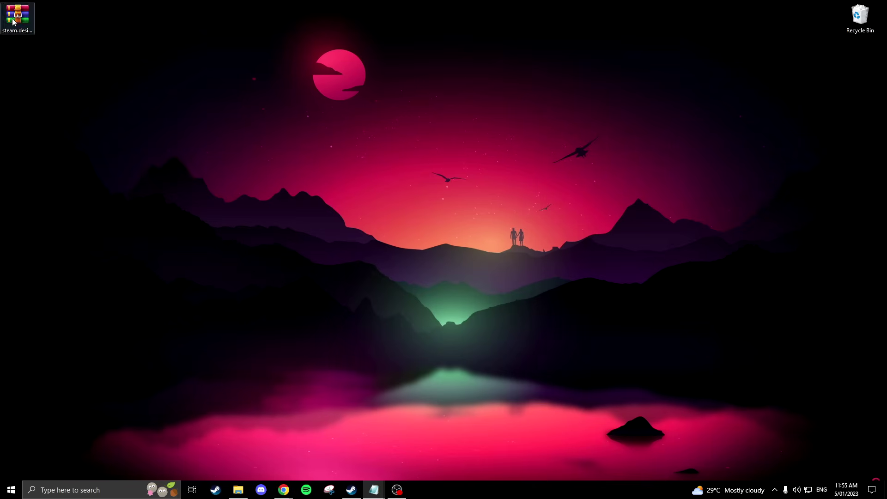
drag(12, 21, 381, 202)
right_click(380, 202)
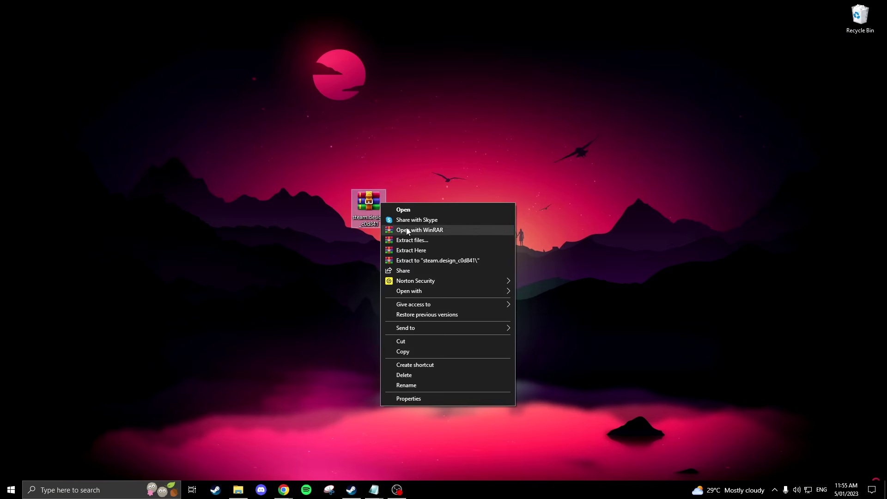
click(408, 261)
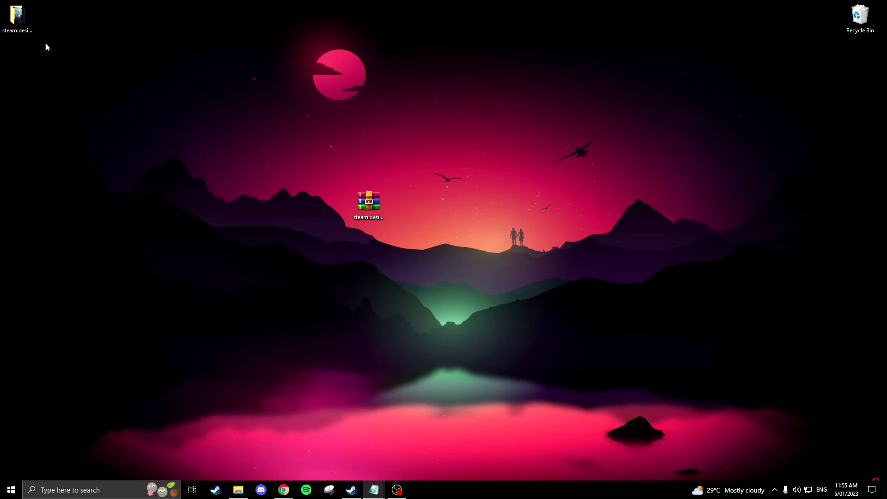
drag(17, 18, 306, 152)
double_click(403, 208)
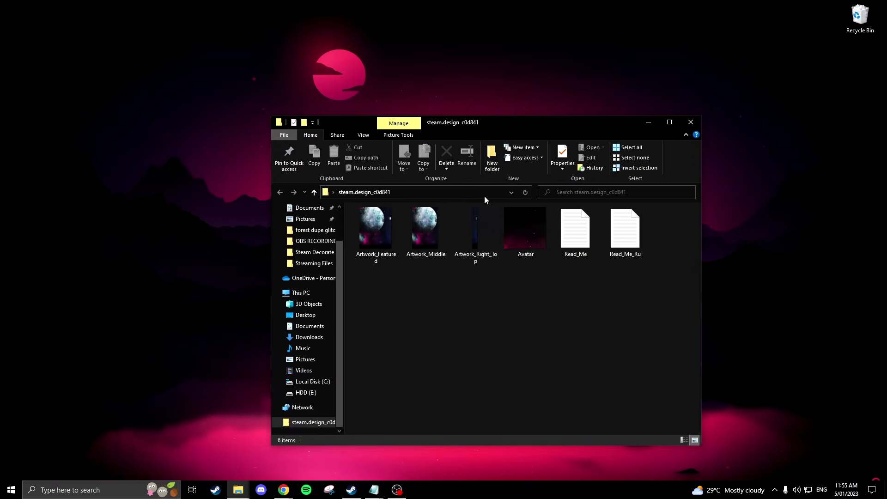
Move Artwork_Middle, Artwork_Right_Top and Avatar to the desktop and bin the leftovers.
drag(466, 128, 454, 163)
drag(422, 250, 430, 202)
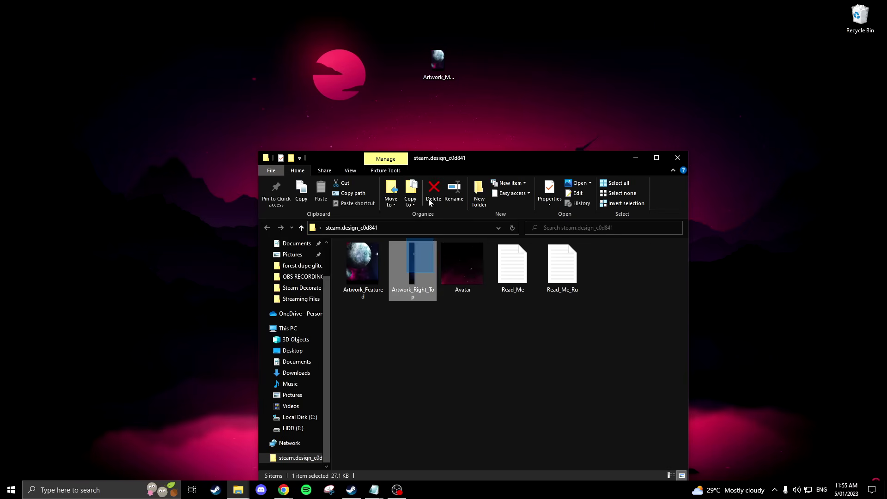
drag(405, 289, 466, 78)
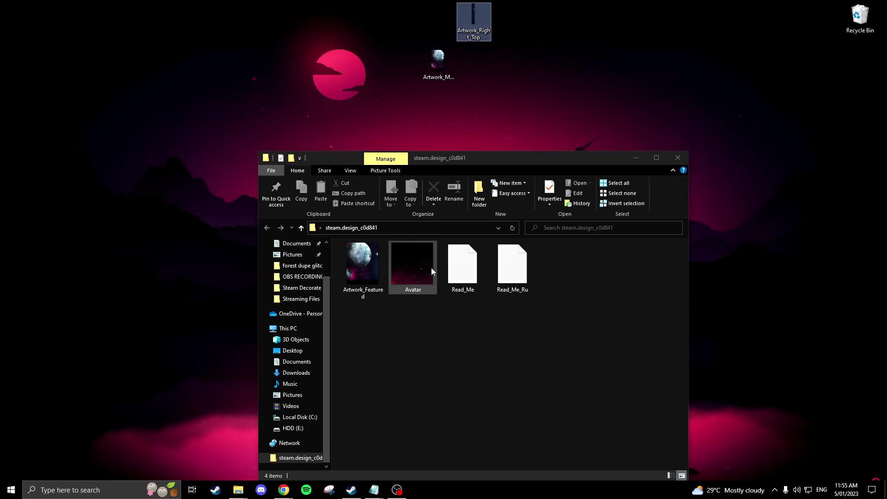
drag(412, 278, 494, 66)
click(678, 158)
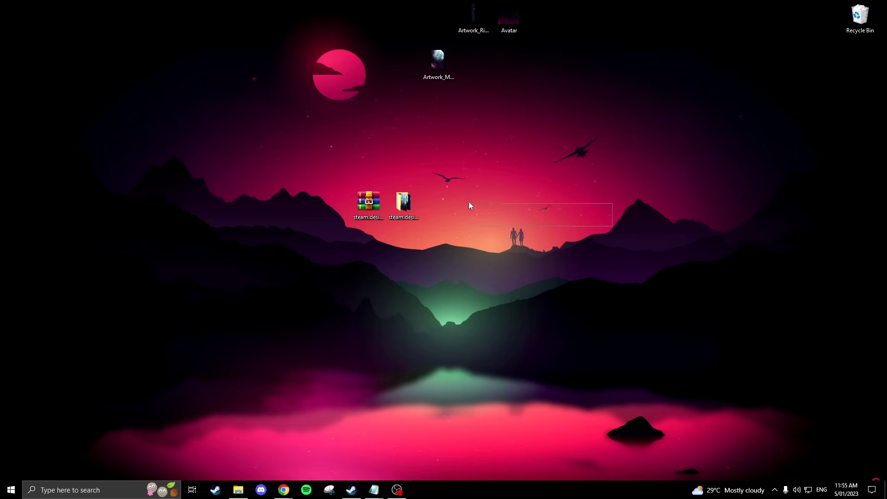
drag(470, 206, 852, 13)
Empty the leftovers and load Artwork_Middle into the maximized GIPHY GIF maker.
click(284, 490)
drag(9, 85, 745, 103)
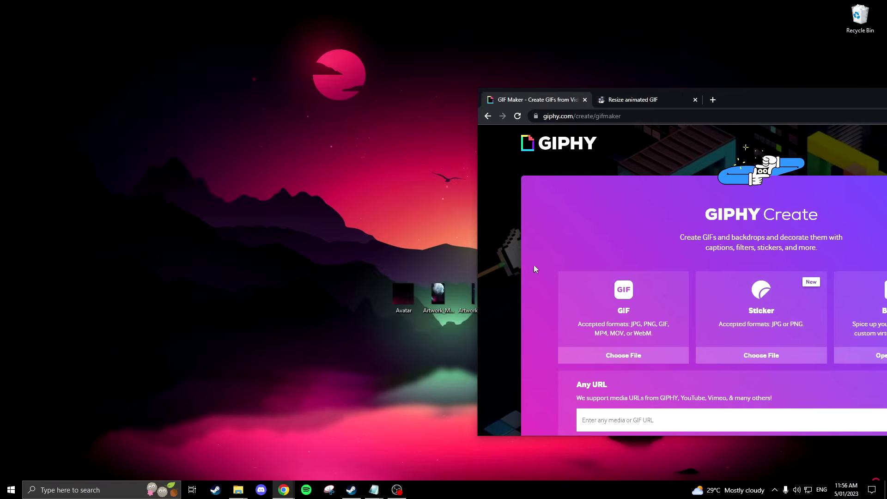
drag(436, 297, 620, 297)
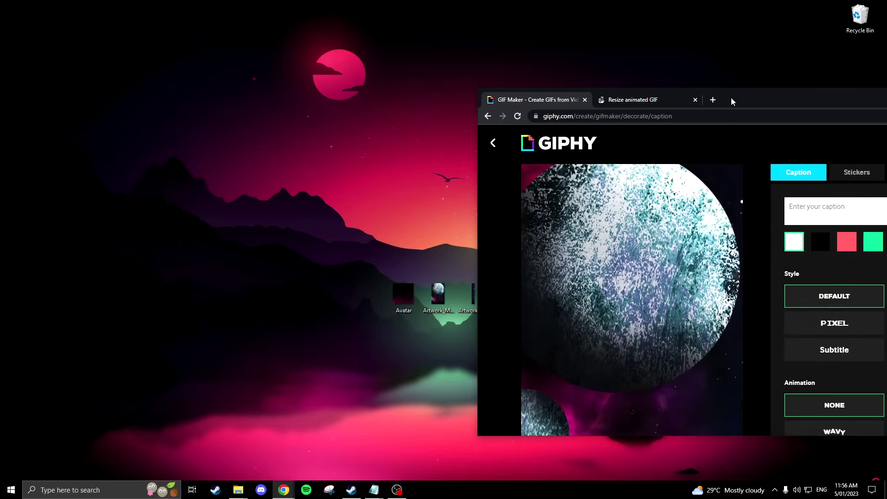
double_click(731, 101)
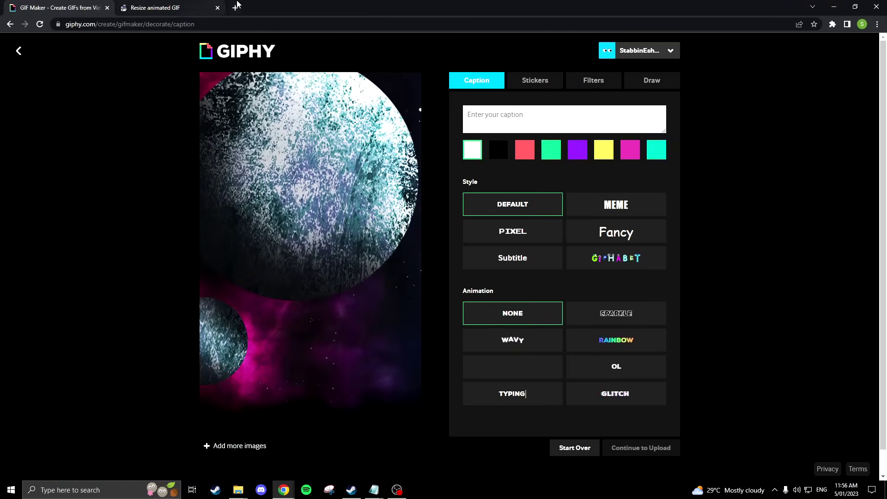
Search the web for 'cool font text' and open LingoJam's Cool Text Fonts.
click(237, 6)
text(cool font text)
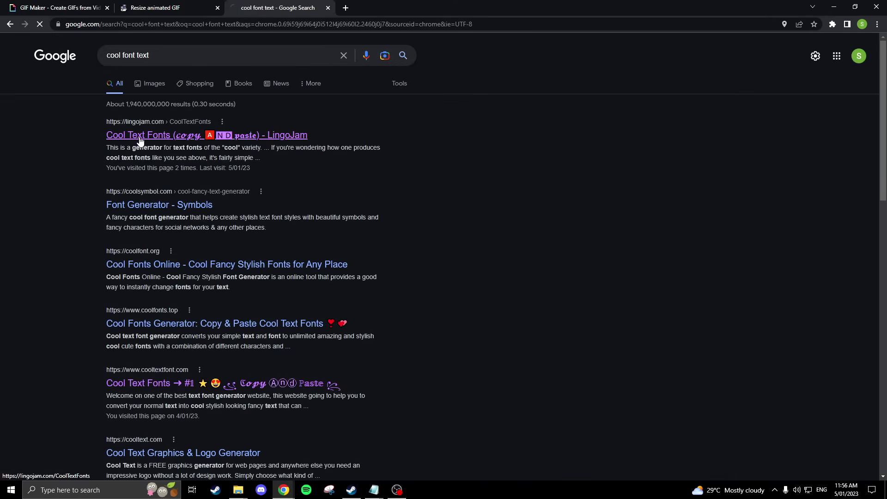
click(139, 140)
Convert 'subscribe to the channel' in LingoJam and select its bold blackletter version.
drag(277, 7, 183, 7)
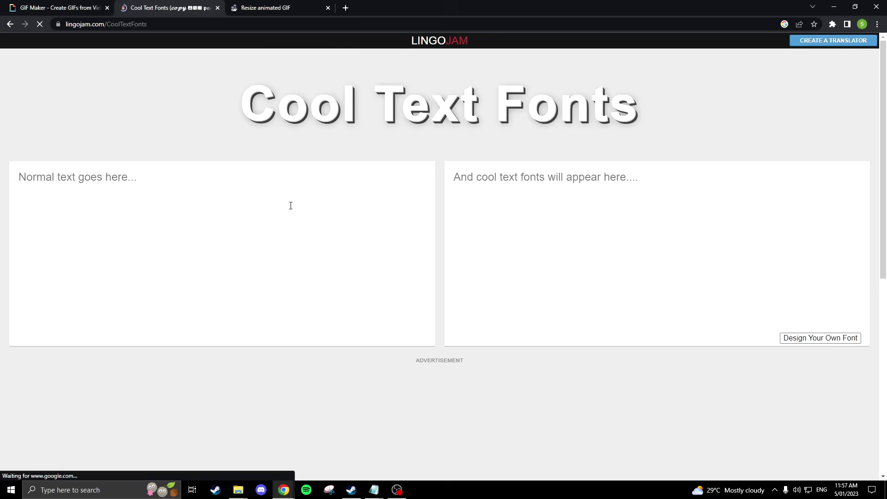
click(290, 206)
text(subscribe to t)
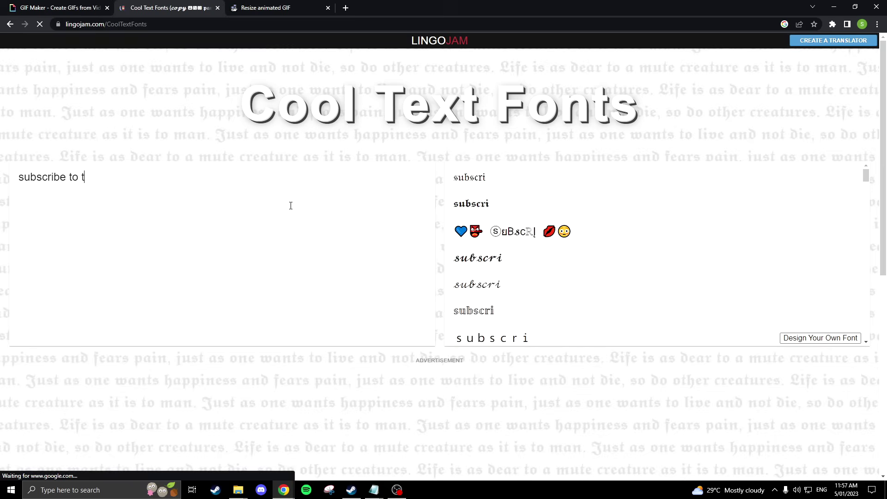
text(he channel)
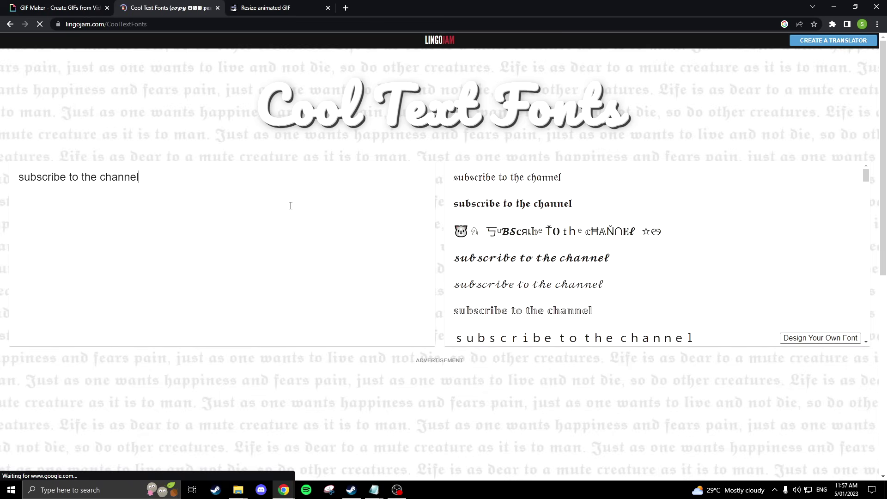
drag(558, 204, 458, 204)
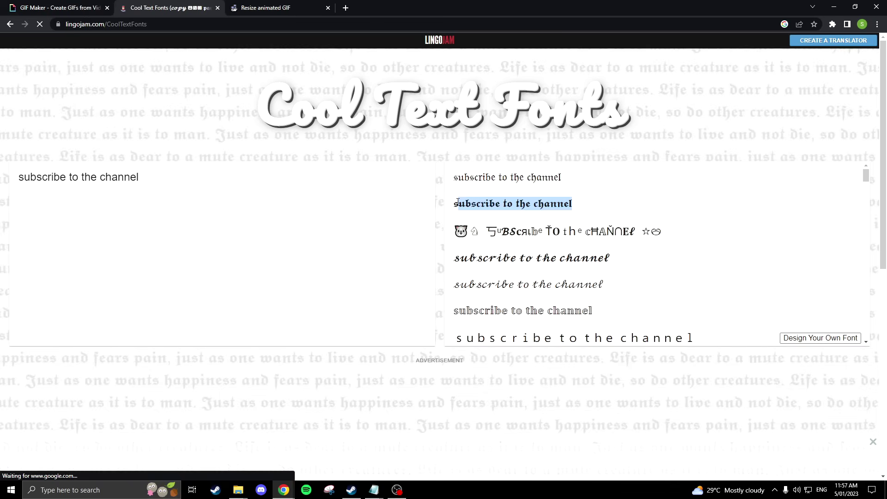
Paste the blackletter phrase as the GIPHY caption, one word per line.
click(89, 9)
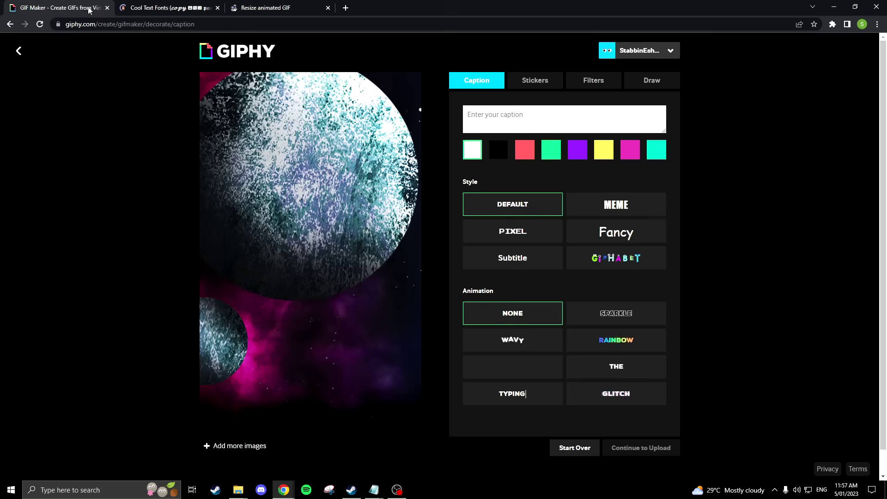
click(497, 119)
text(subscribe to the channel)
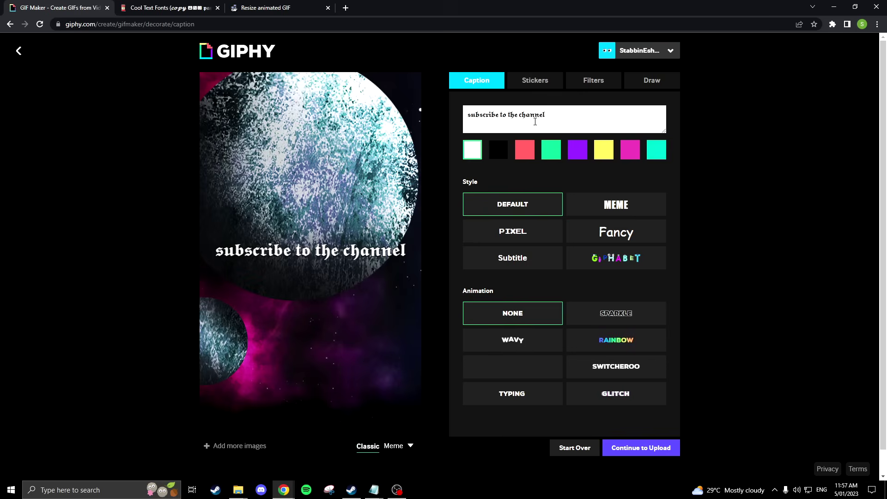
click(501, 121)
key(Return)
click(475, 123)
key(Return)
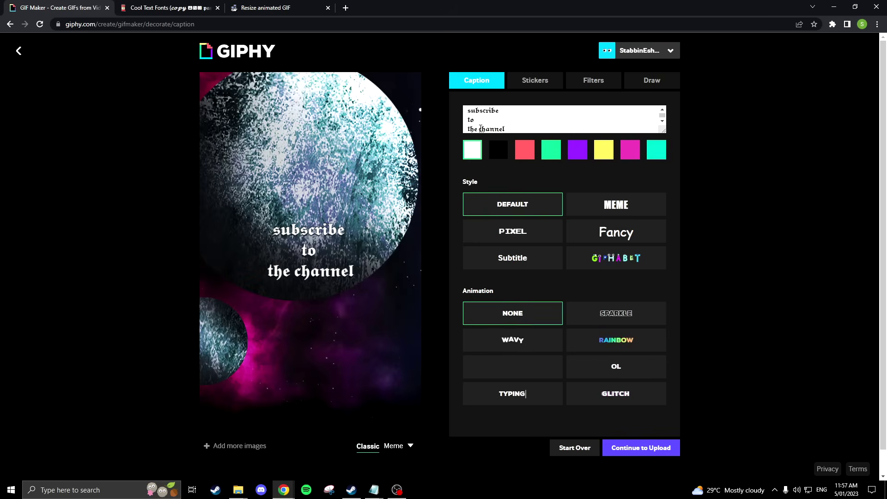
click(479, 129)
key(Return)
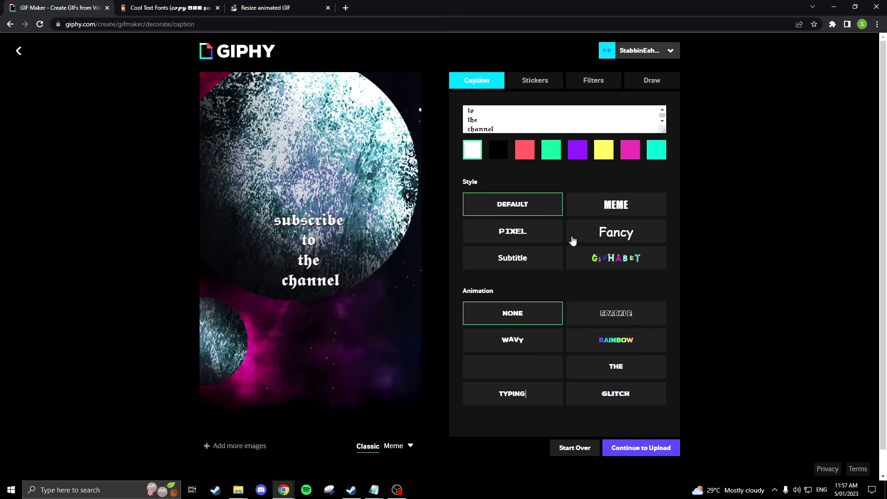
Style the caption with Rainbow animation, Meme font and white colour, moved near the top.
click(527, 341)
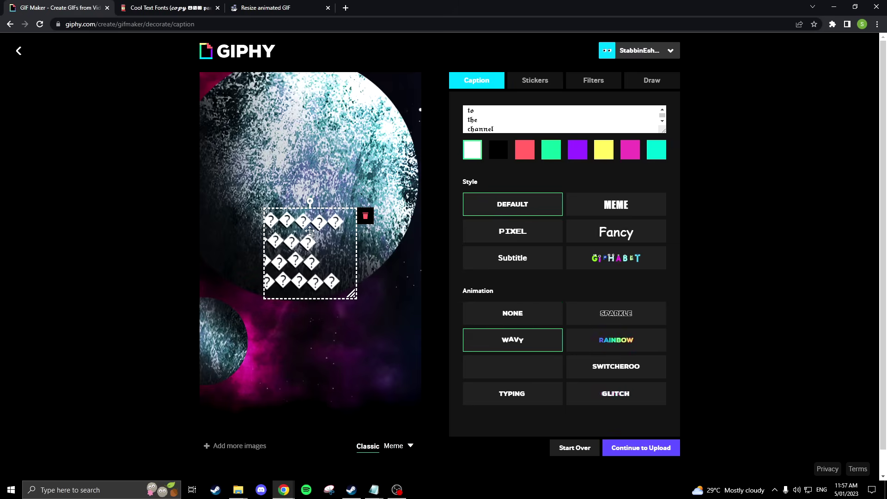
click(571, 308)
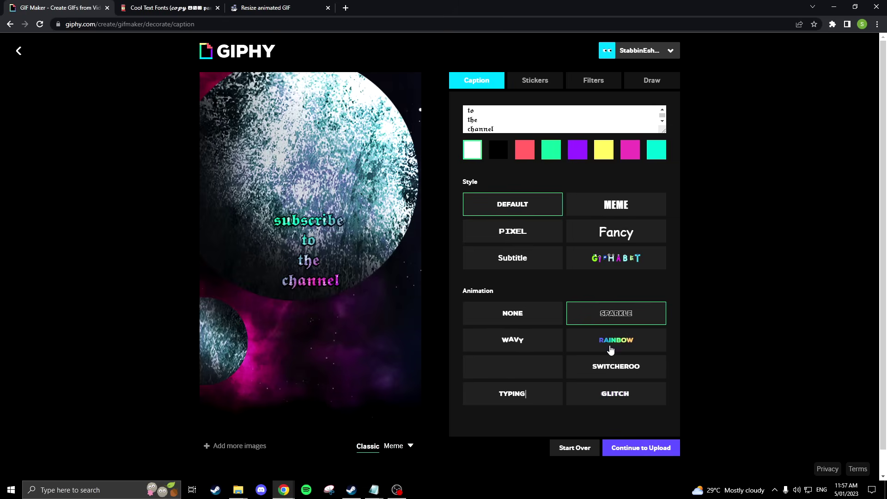
click(608, 347)
click(614, 208)
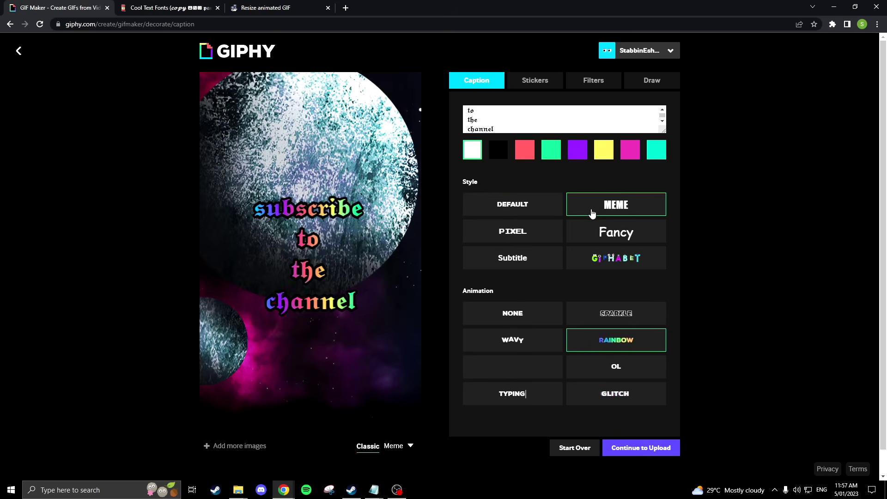
click(491, 149)
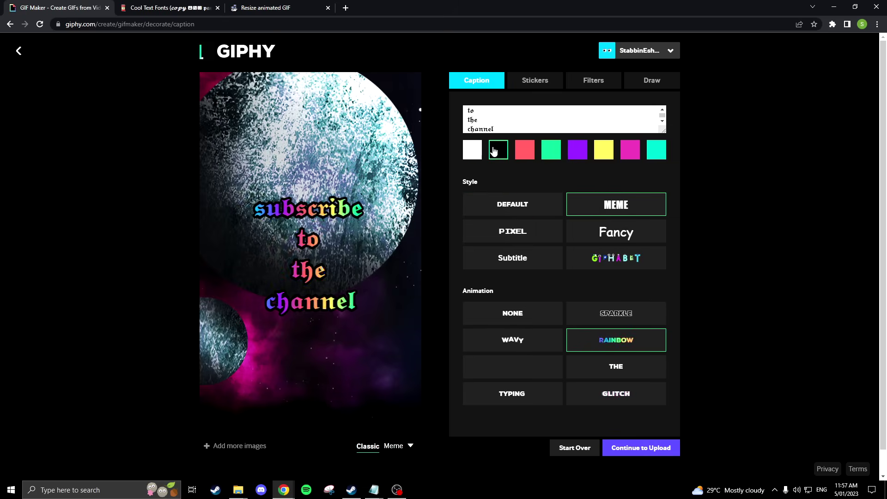
click(472, 149)
drag(319, 266, 321, 171)
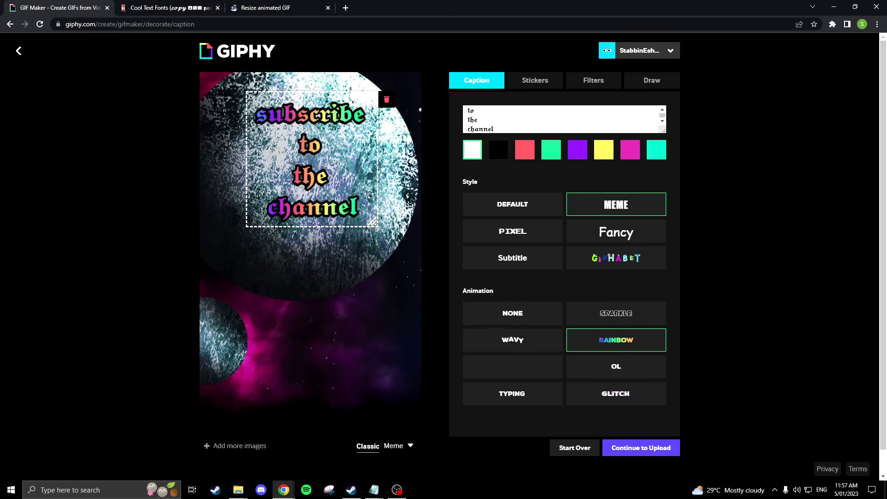
click(437, 153)
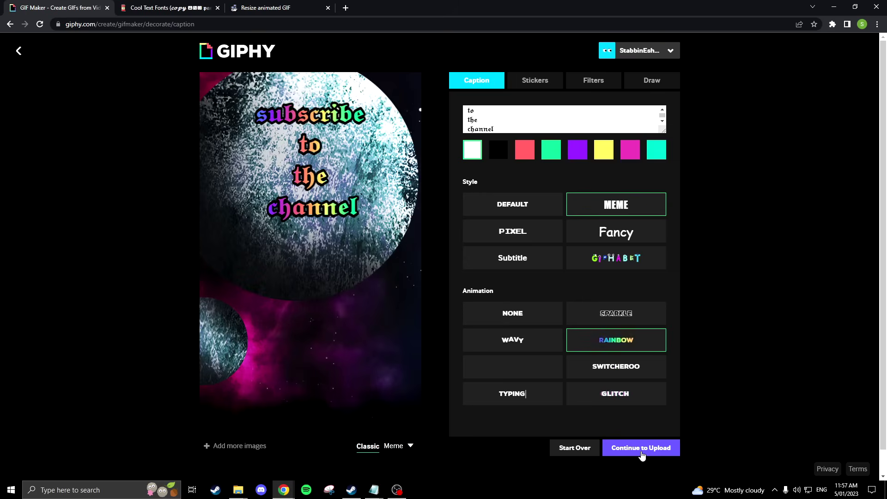
click(642, 449)
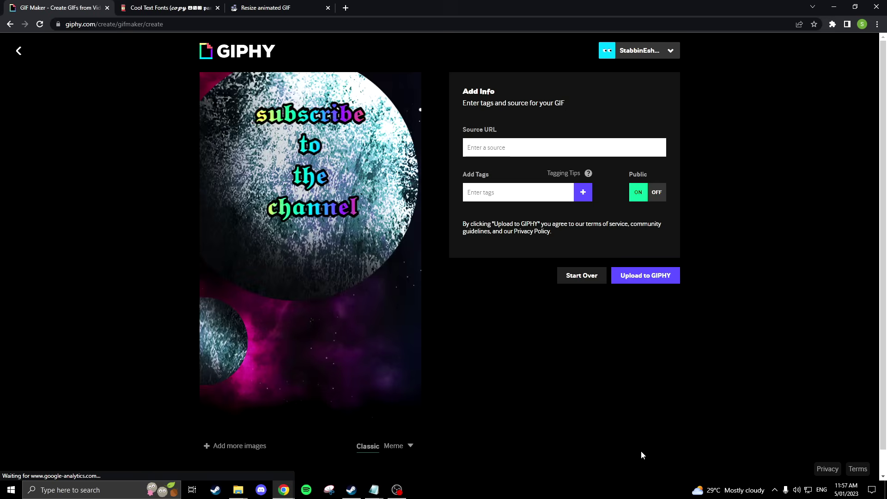
Turn Public off and upload the captioned GIF to GIPHY.
click(659, 193)
click(650, 279)
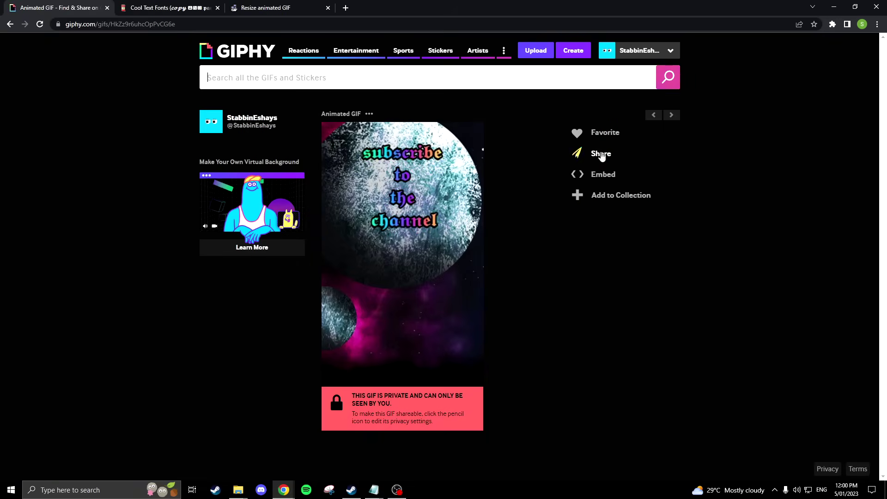
Copy the GIF's share link and switch to the ezgif animated GIF resizer.
click(601, 154)
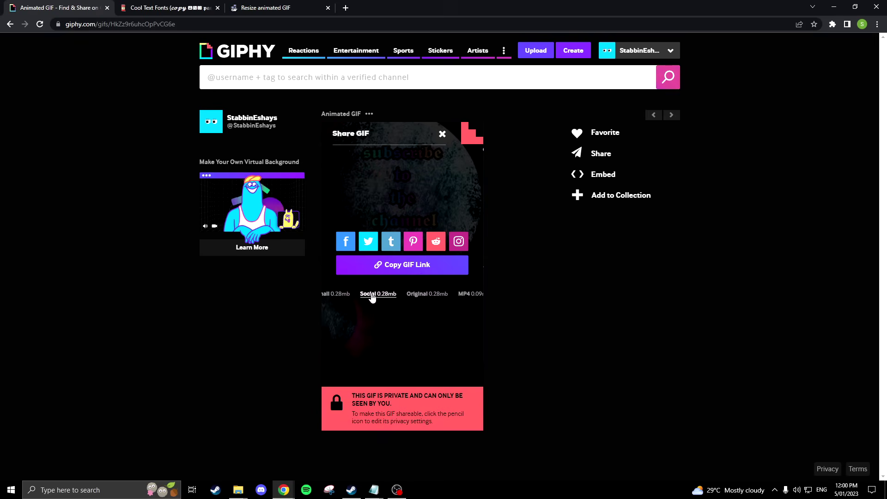
click(387, 269)
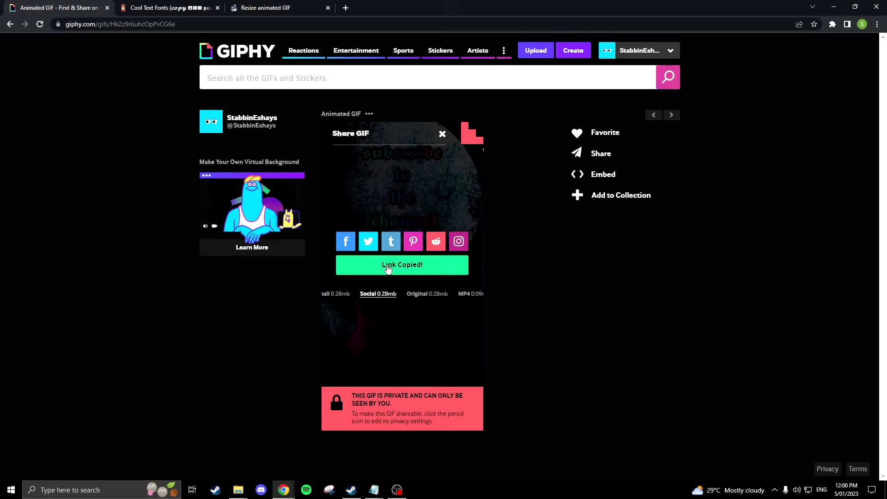
click(255, 8)
Load the GIPHY planet GIF into ezgif from its link and resize it to 735×1200 px.
click(331, 247)
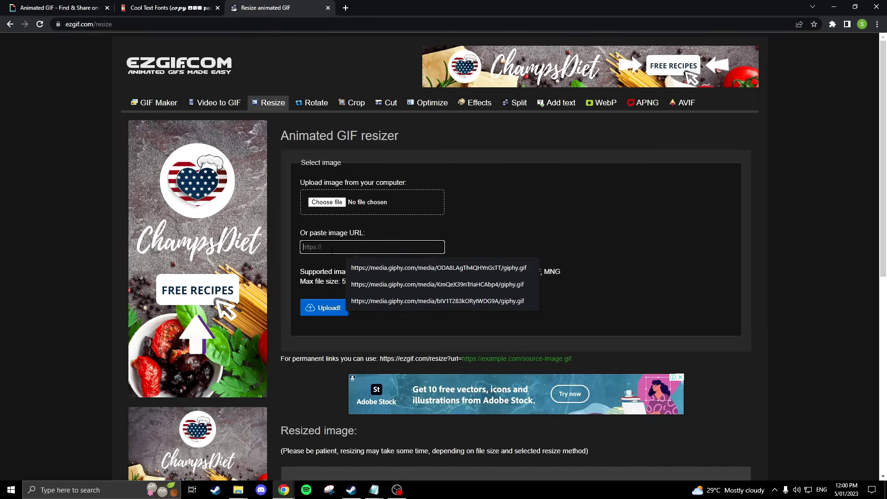
key(ctrl+v)
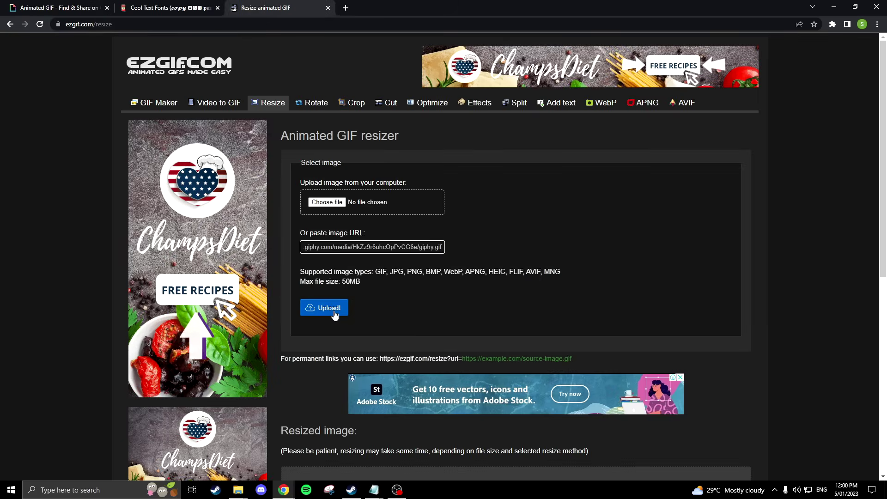
click(333, 310)
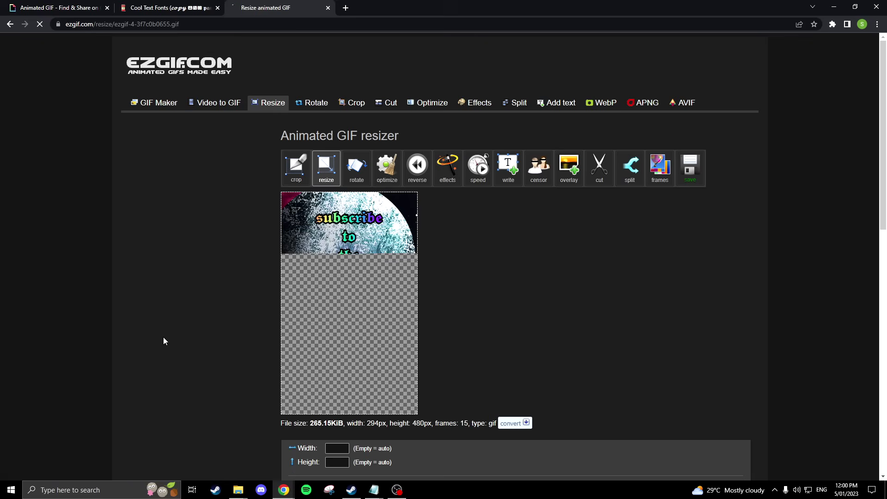
scroll(445, 354, down, 3)
click(336, 324)
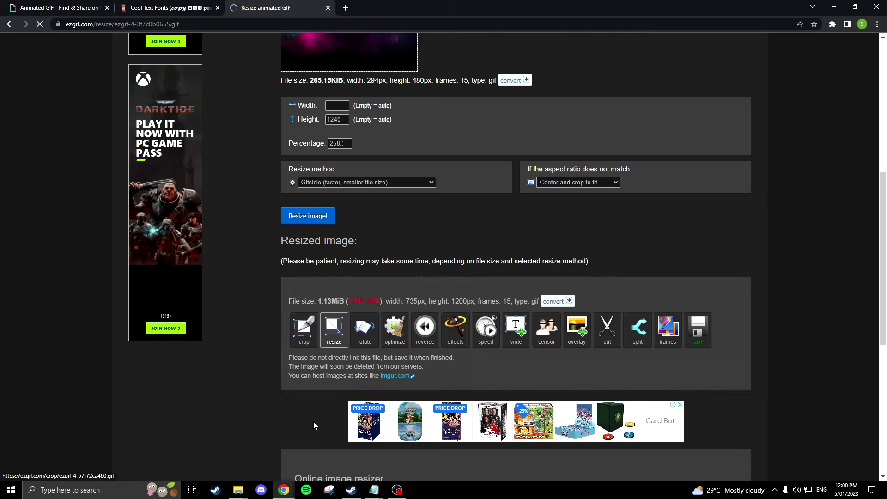
scroll(595, 239, down, 7)
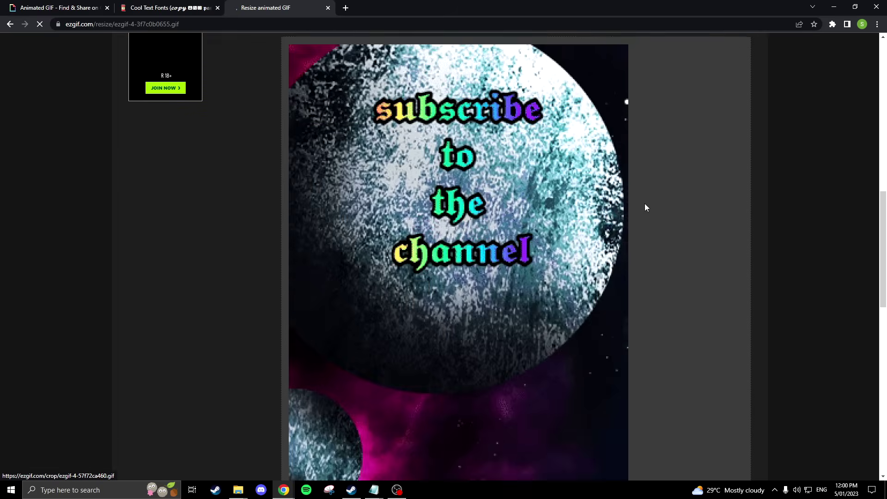
scroll(648, 228, down, 2)
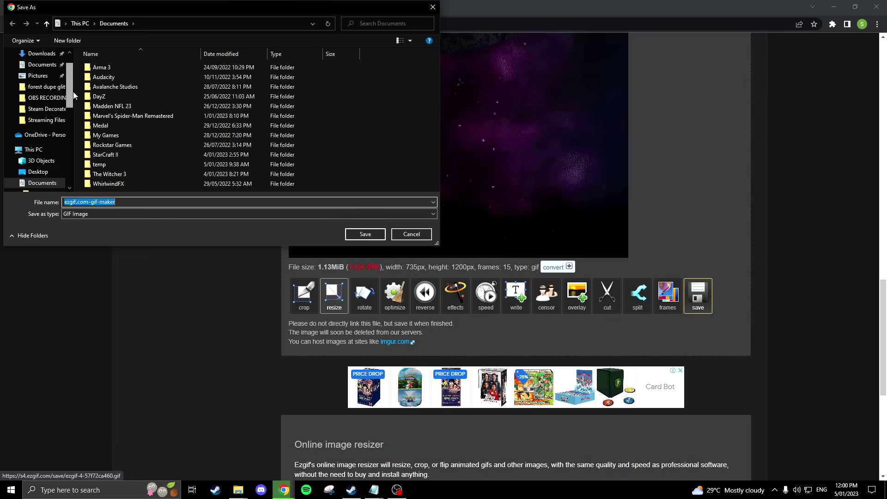
Save the resized GIF to the Desktop as 'Artwork gif.gif' and return to the Steam profile.
click(38, 171)
click(105, 201)
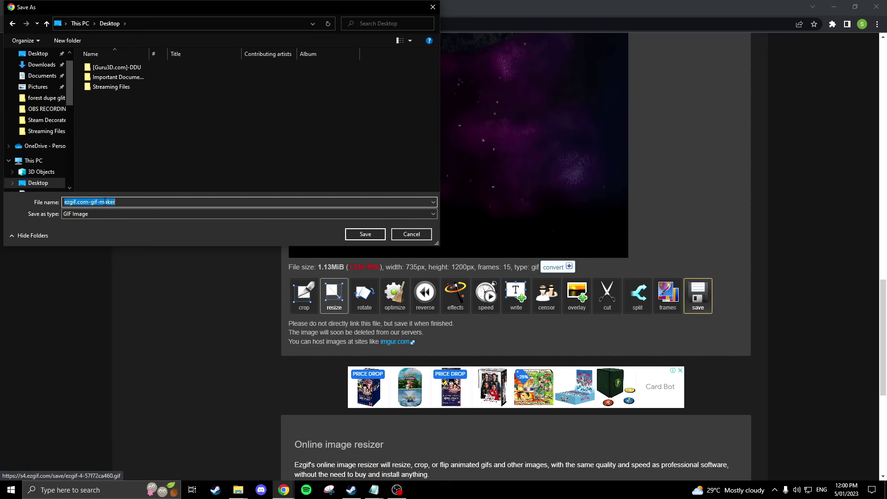
text(Artwork gif)
key(Return)
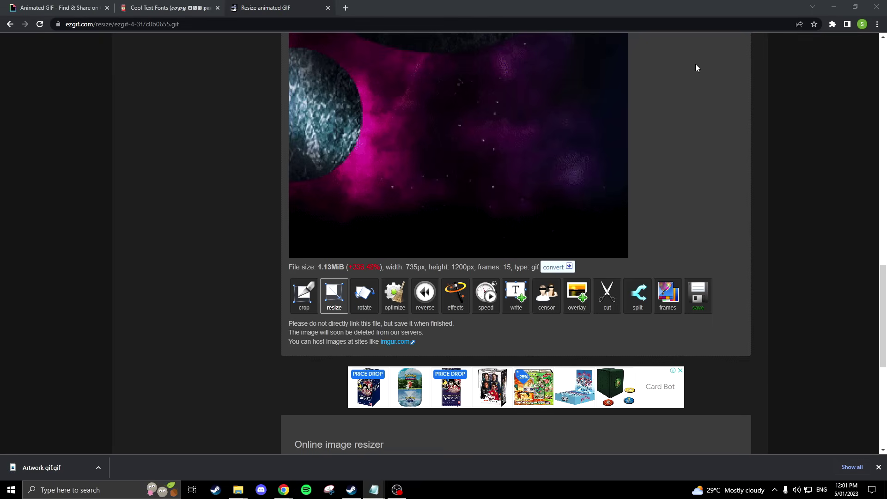
click(840, 4)
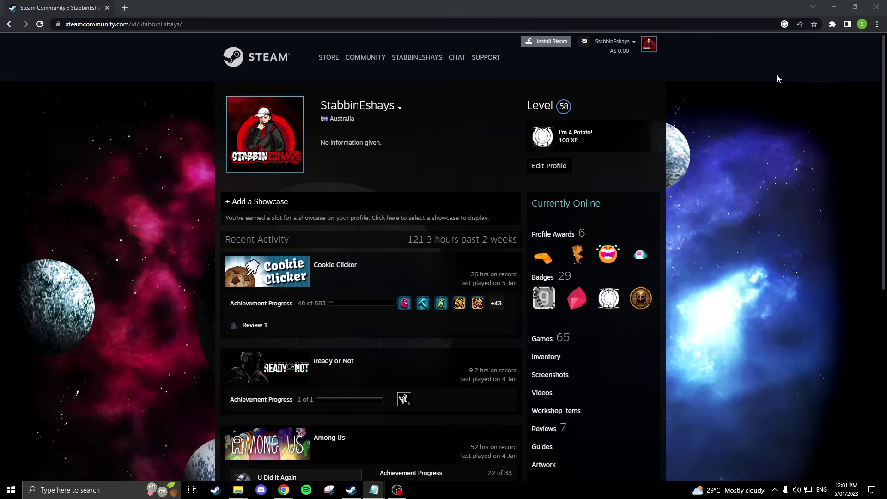
Start a Not Game Specific artwork upload from the profile's Artwork page and bring up the file picker.
scroll(628, 297, down, 3)
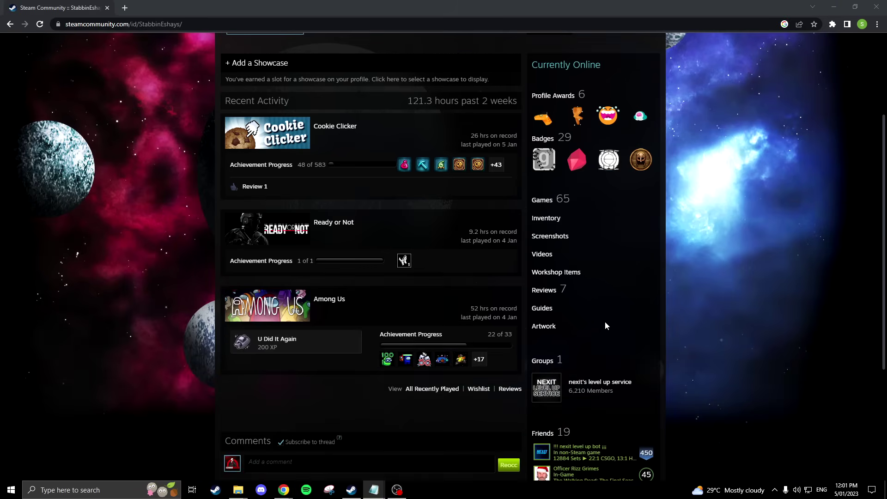
click(543, 327)
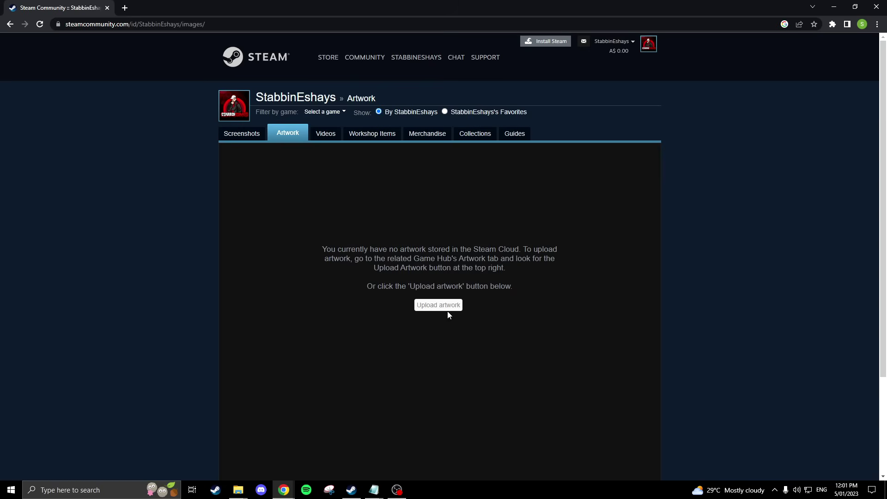
click(444, 307)
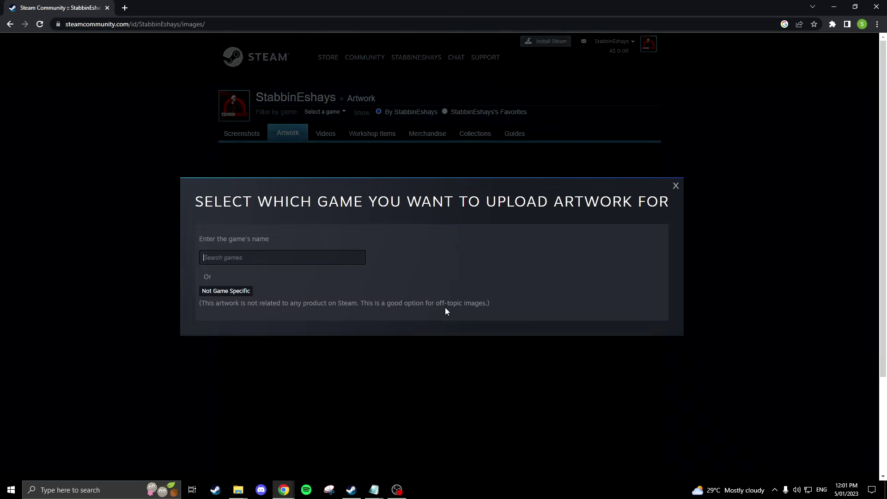
click(225, 292)
scroll(249, 290, down, 2)
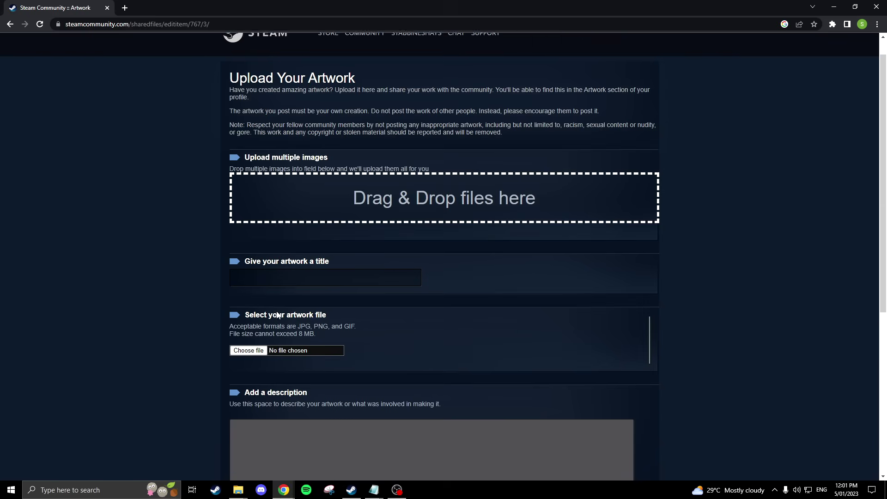
click(249, 283)
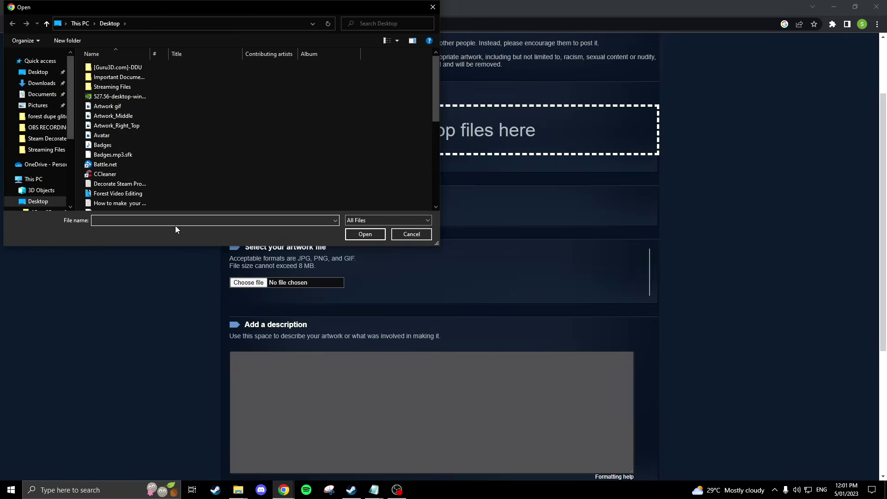
Attach the Artwork gif.gif planet animation to the upload and move down the form.
double_click(137, 107)
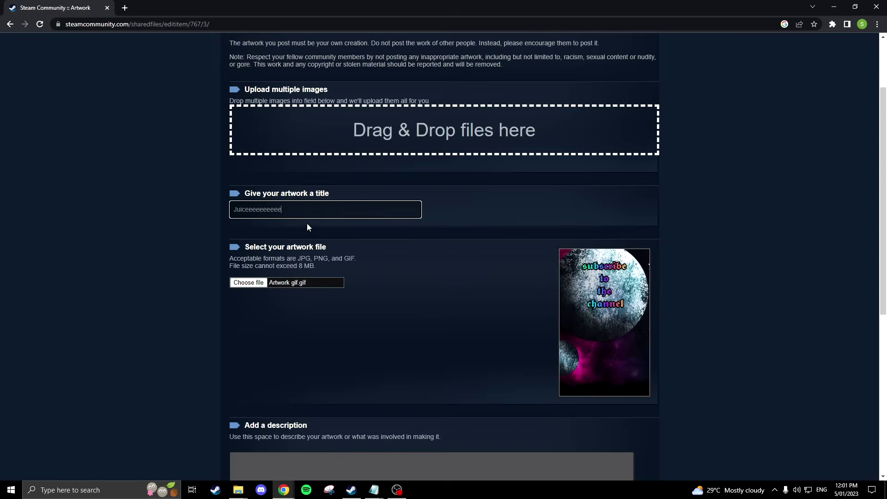
scroll(342, 294, down, 6)
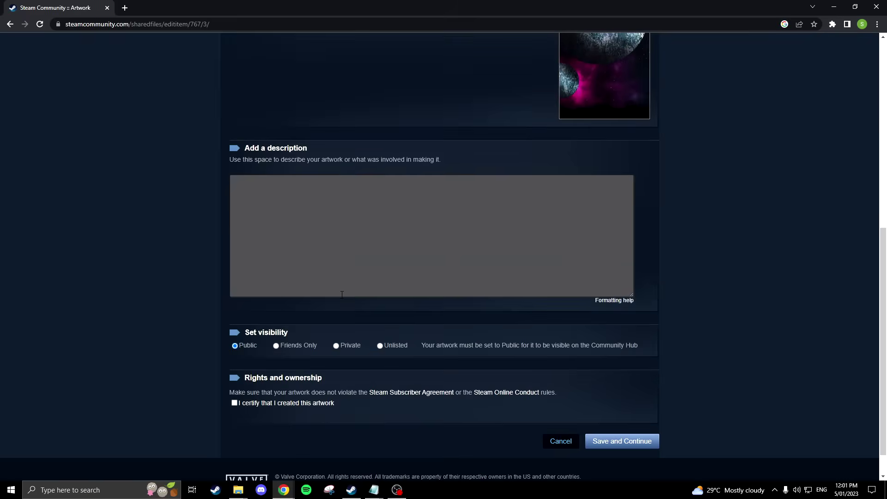
scroll(342, 294, down, 1)
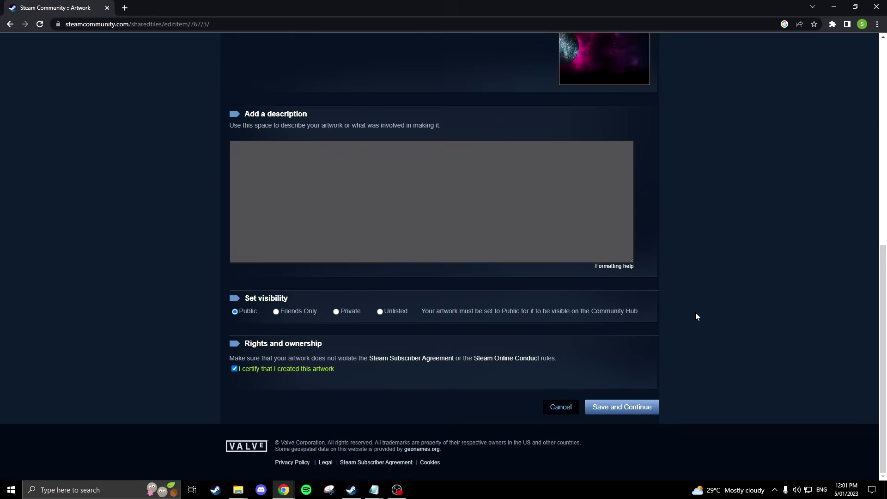
Force the artwork size to 1000 x 1 with the console script, then publish the upload.
key(ctrl+shift+j)
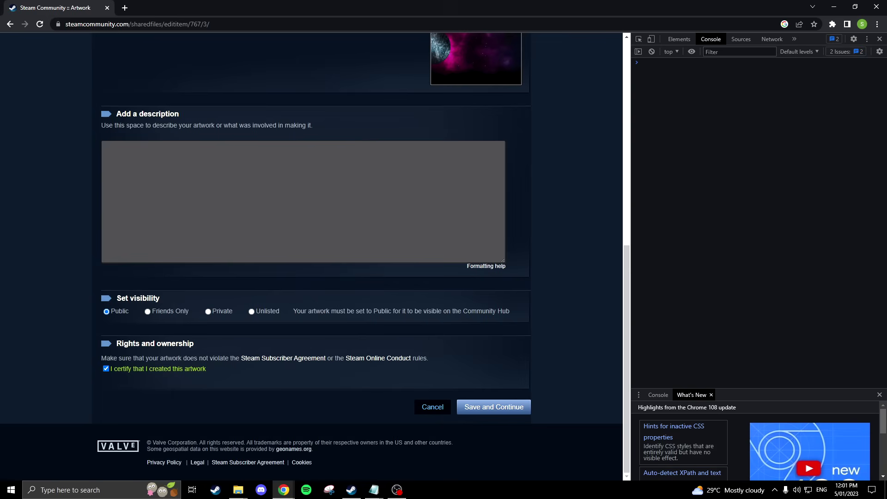
key(alt+Tab)
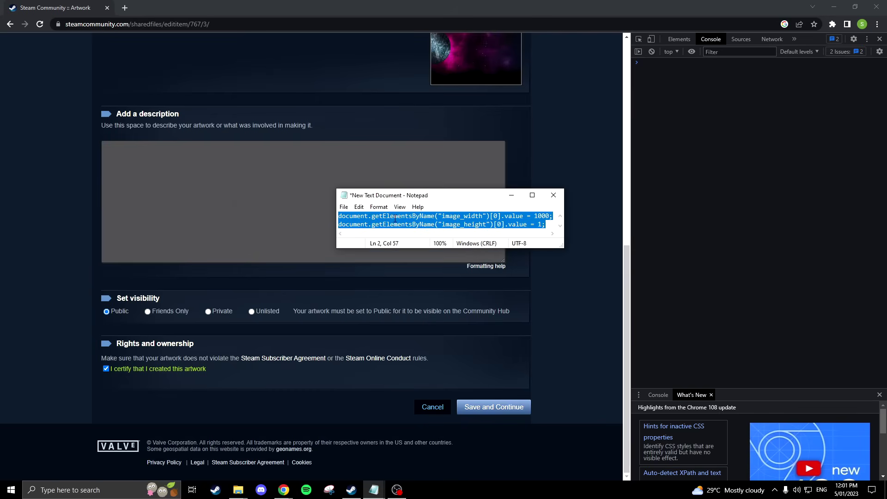
click(396, 218)
key(ctrl+a)
click(714, 98)
key(ctrl+v)
key(Return)
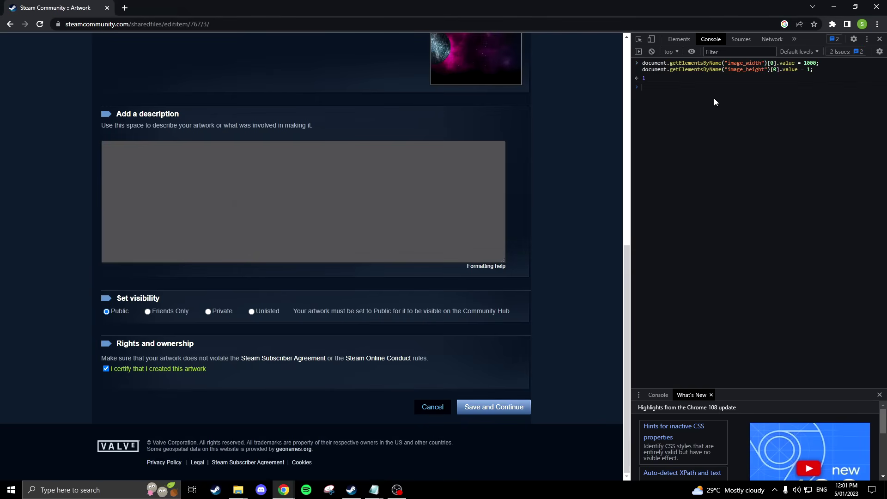
click(488, 408)
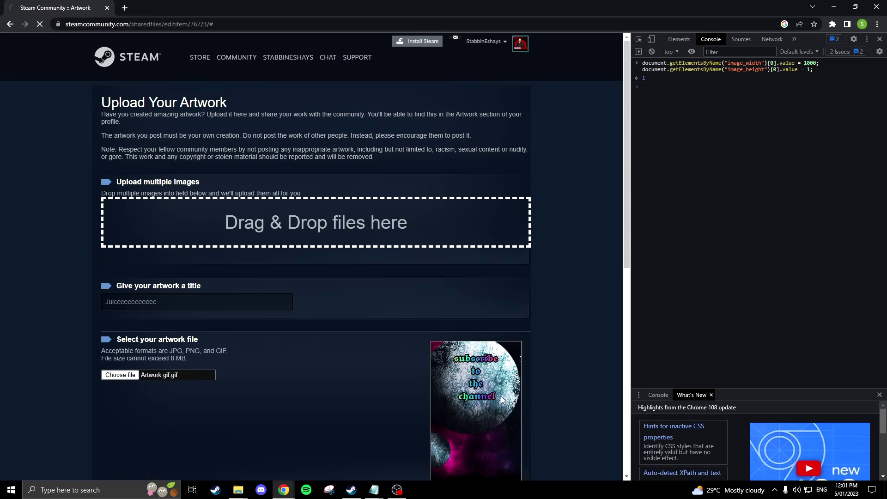
click(879, 40)
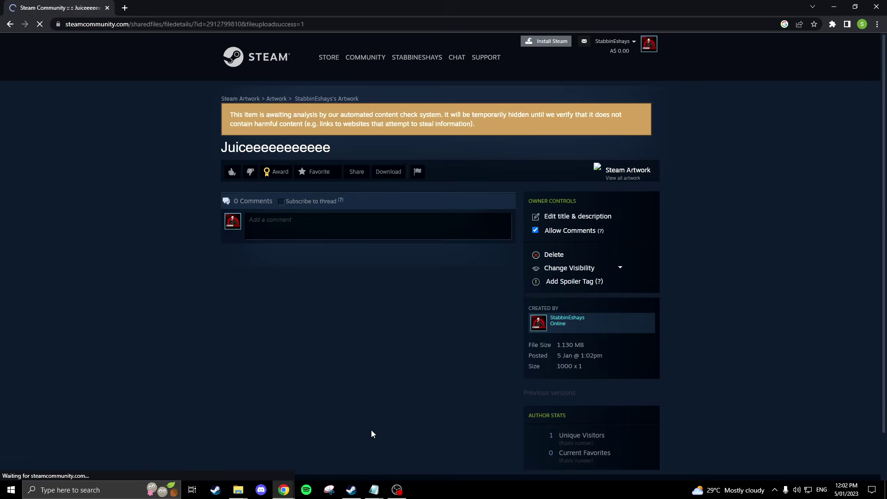
In the Steam client's Featured Showcase settings, put the uploaded planet artwork in the large slot.
mouse_move(351, 489)
click(356, 457)
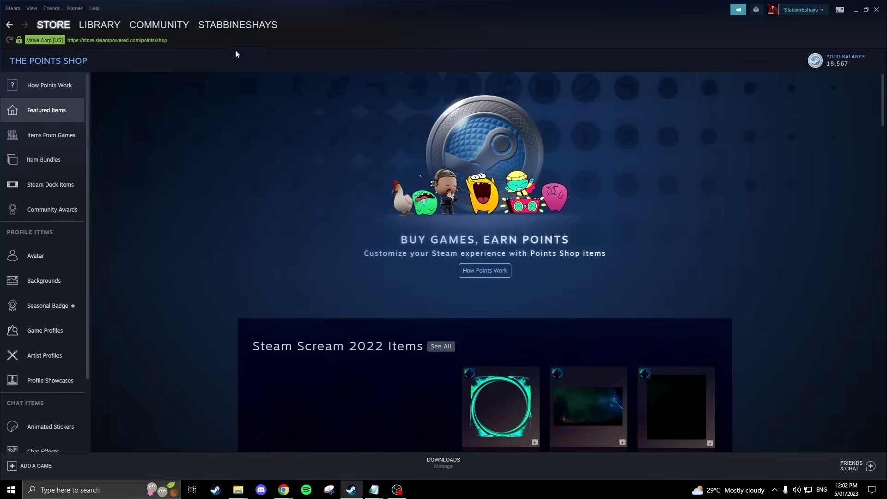
click(237, 25)
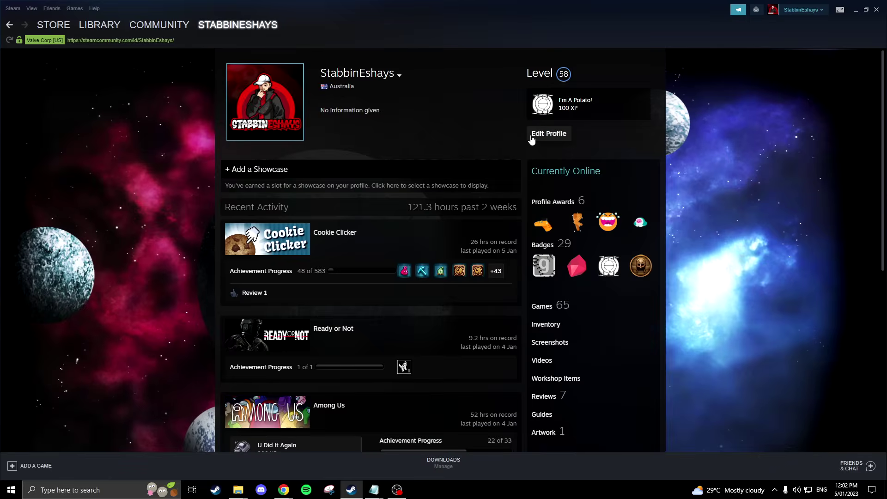
click(532, 136)
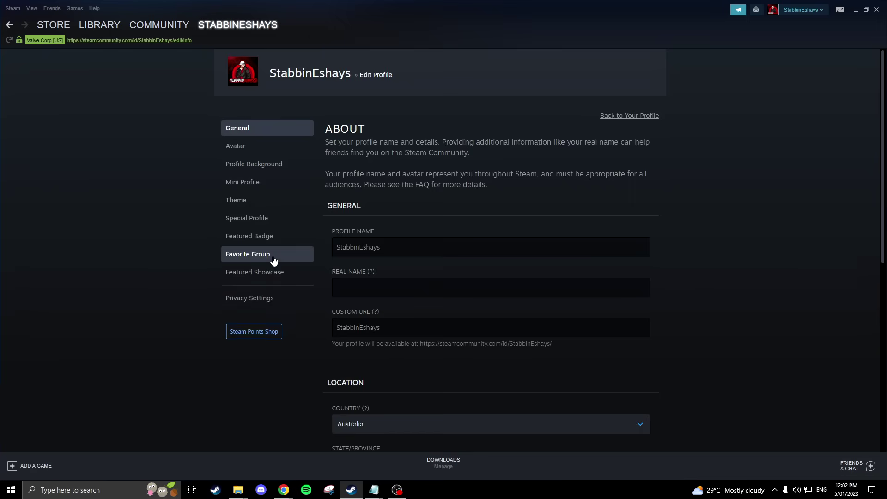
click(273, 254)
click(271, 273)
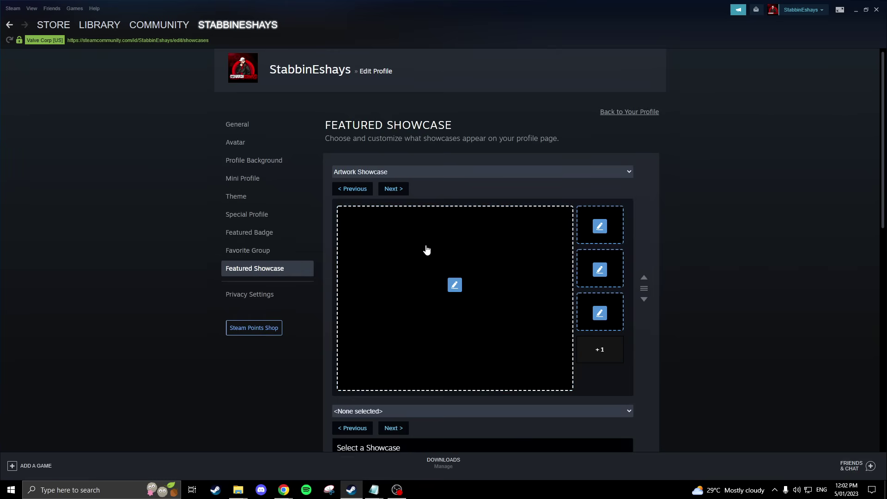
scroll(425, 249, down, 1)
click(461, 241)
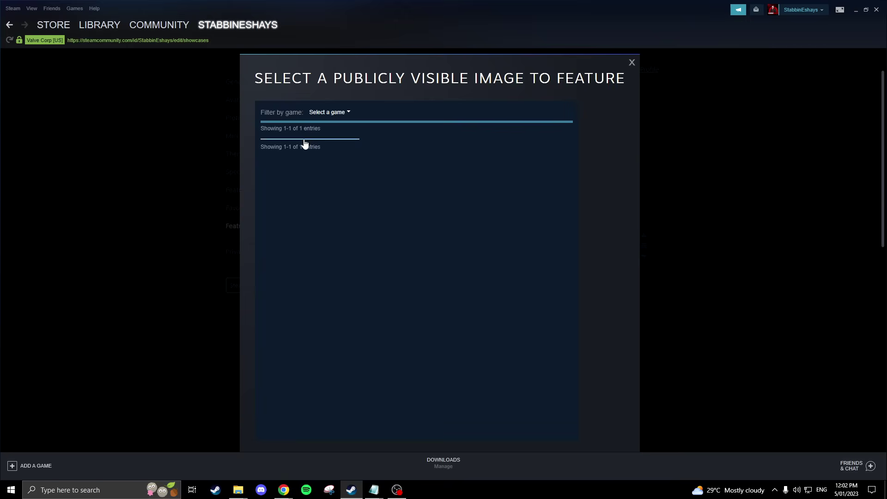
click(308, 145)
scroll(544, 314, down, 10)
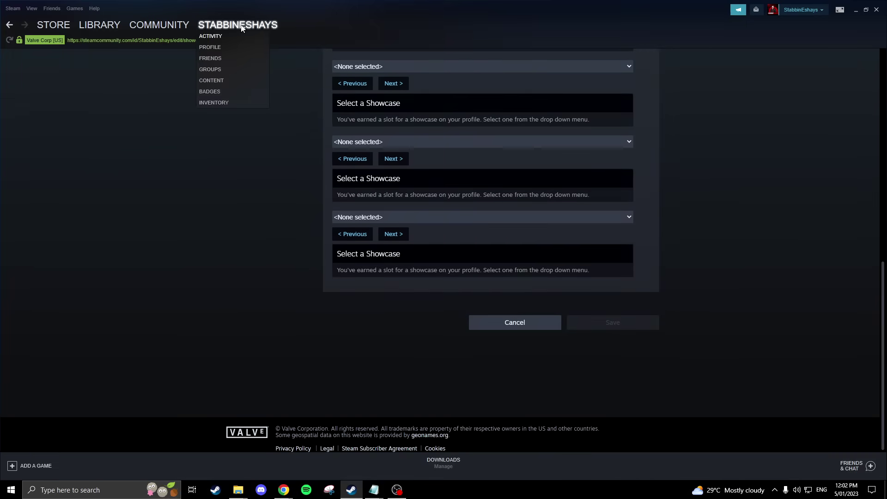
Check the profile's planet showcase, then go to the profile's Artwork list and start another upload.
click(218, 48)
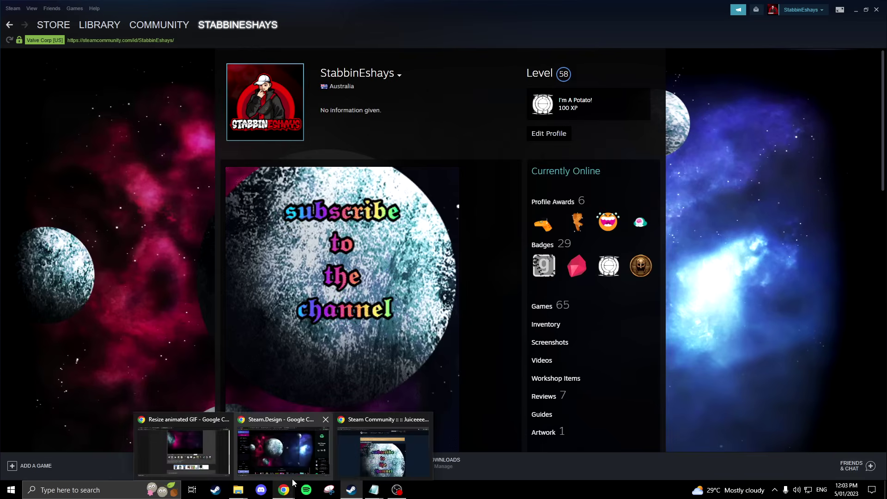
click(284, 488)
click(384, 446)
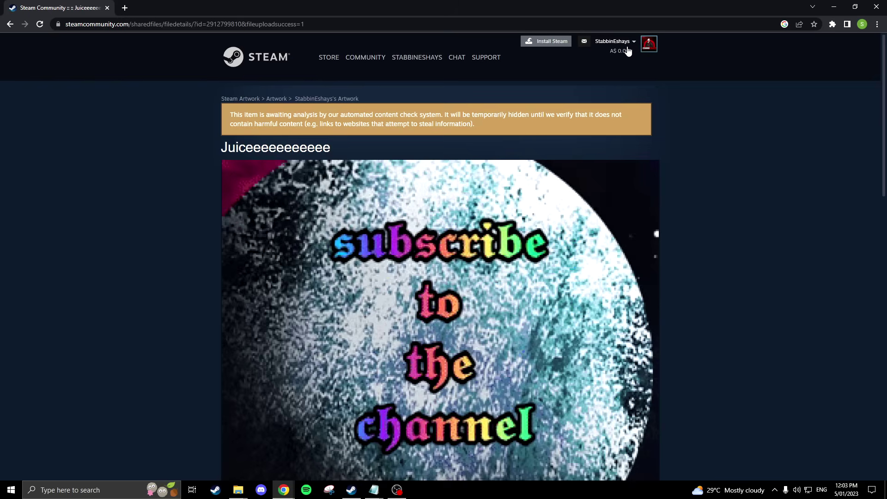
click(649, 43)
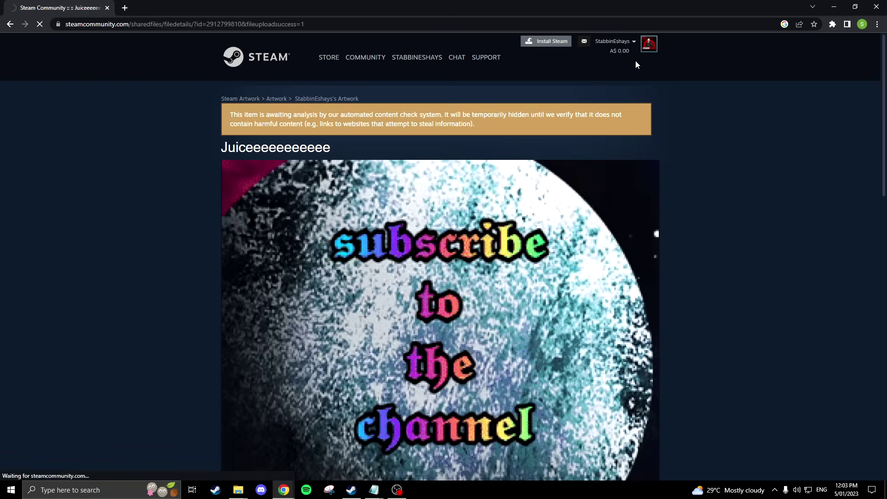
scroll(584, 251, down, 3)
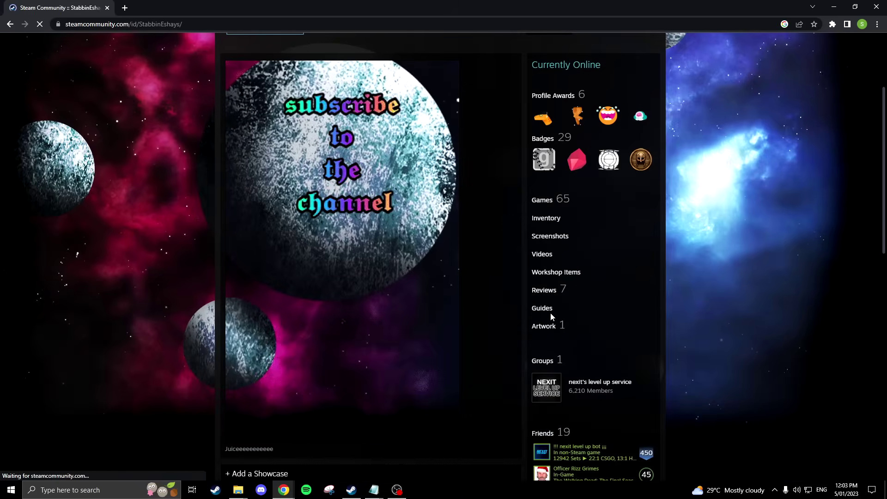
click(536, 329)
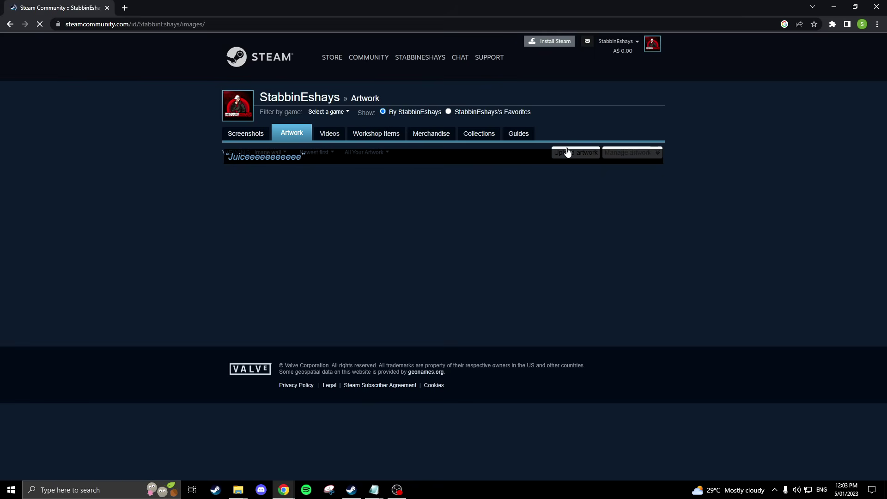
click(567, 152)
Set the second upload to Not Game Specific, title it 'Juiceeee2', and attach Artwork_Right_Top.png.
click(234, 291)
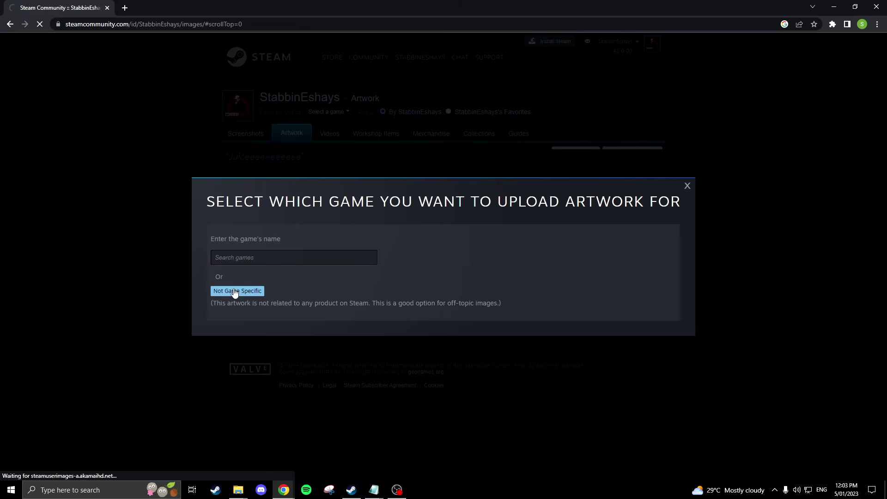
text(Juiceeee2)
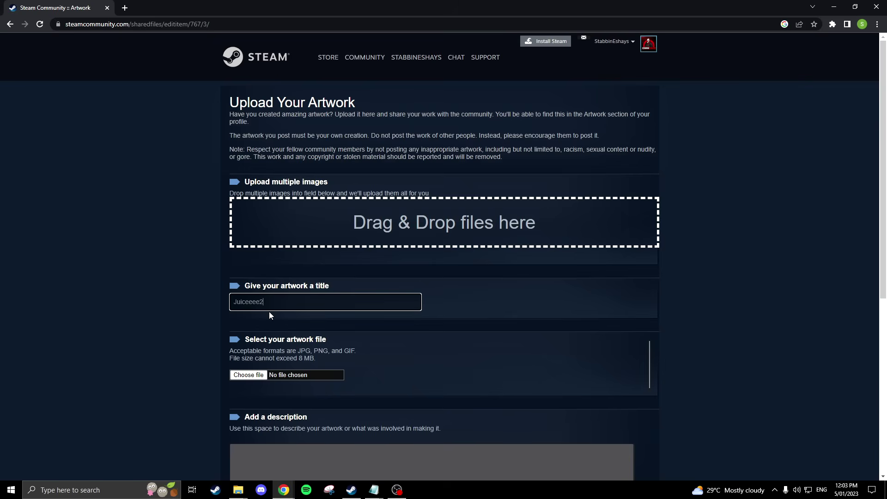
click(249, 374)
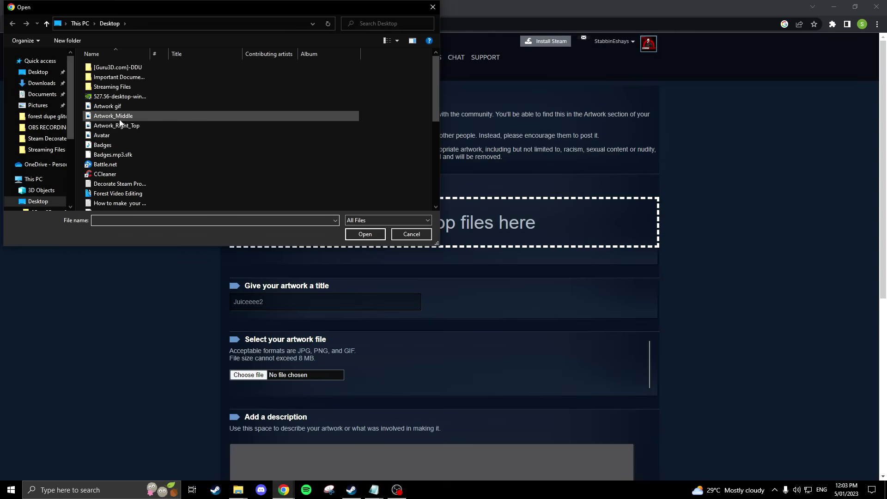
click(111, 124)
double_click(133, 125)
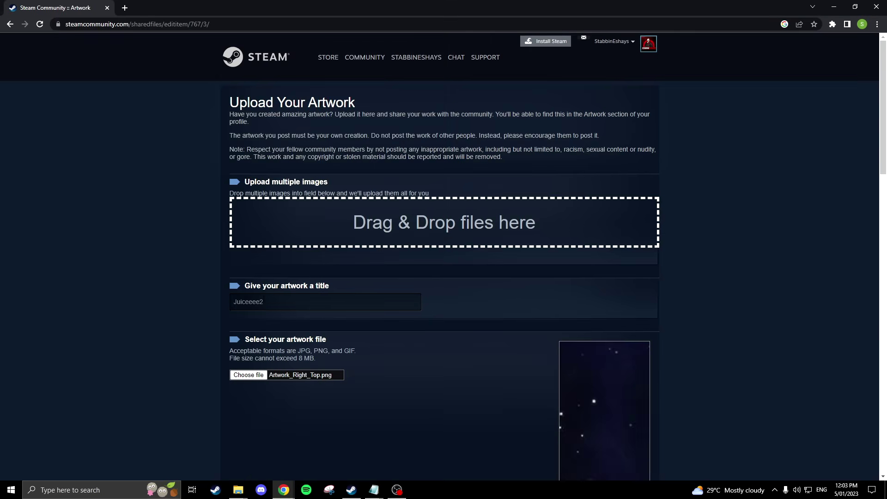
scroll(264, 300, down, 15)
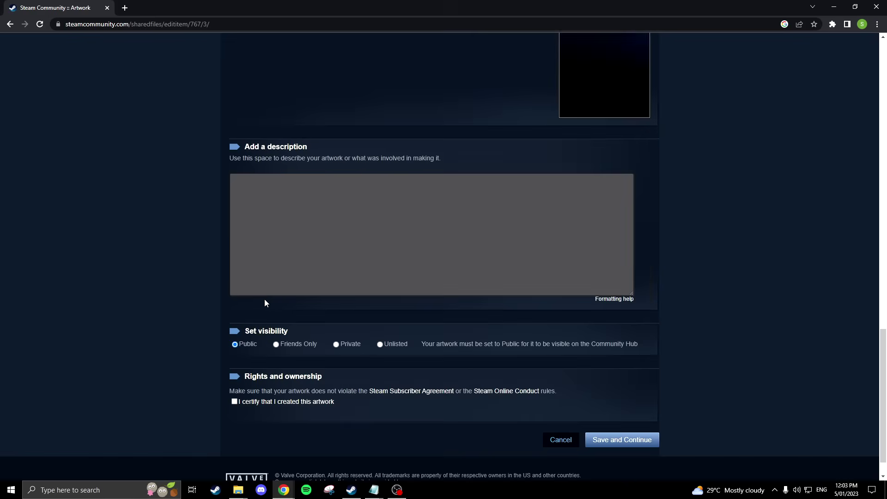
scroll(265, 305, down, 1)
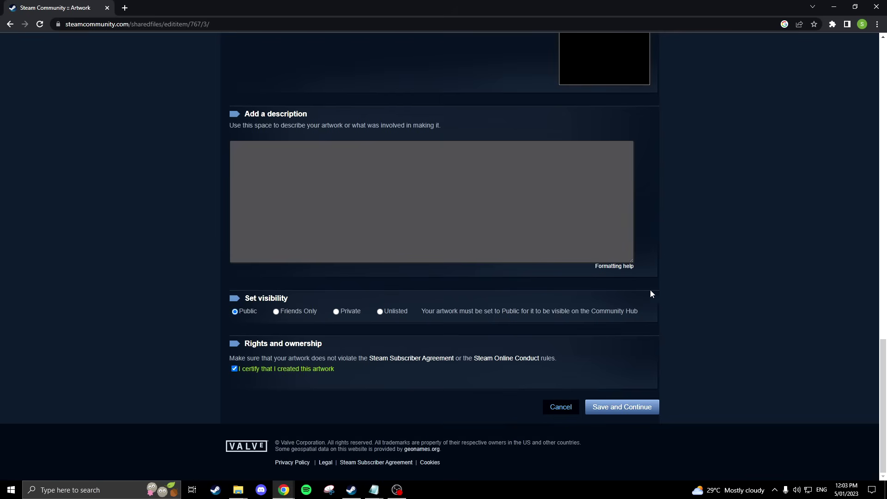
Reopen the developer tools and submit the 'Juiceeee2' artwork with Save and Continue.
key(F12)
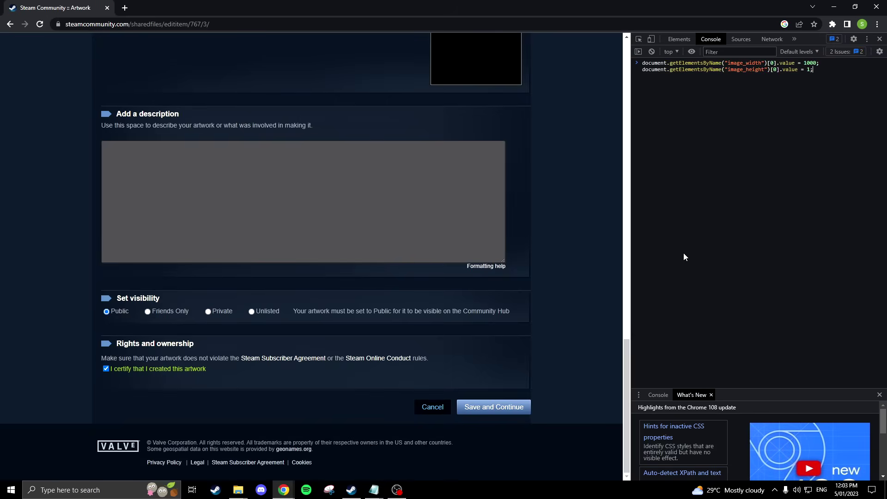
click(503, 408)
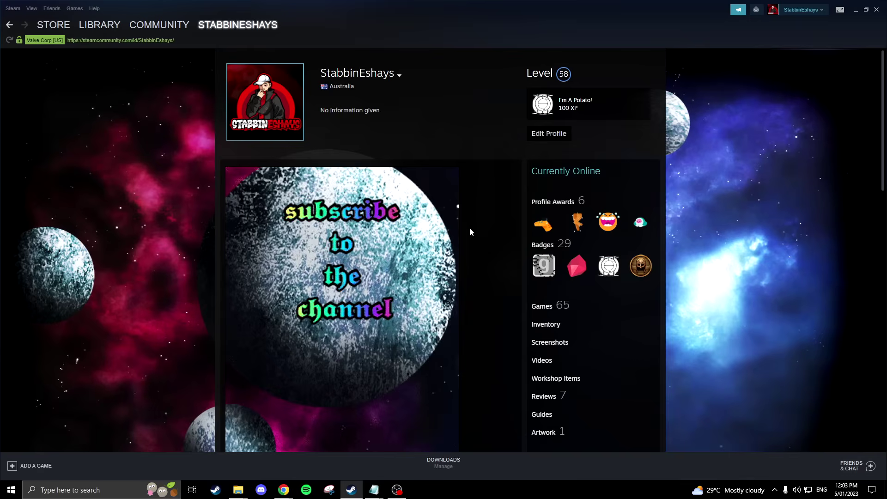
Place the new artwork in the showcase's first small slot, save, and view the updated profile.
click(560, 137)
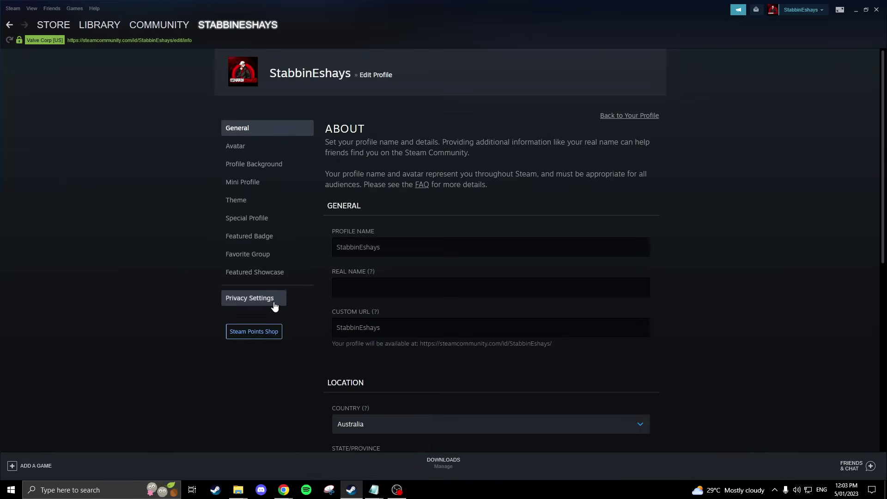
click(251, 276)
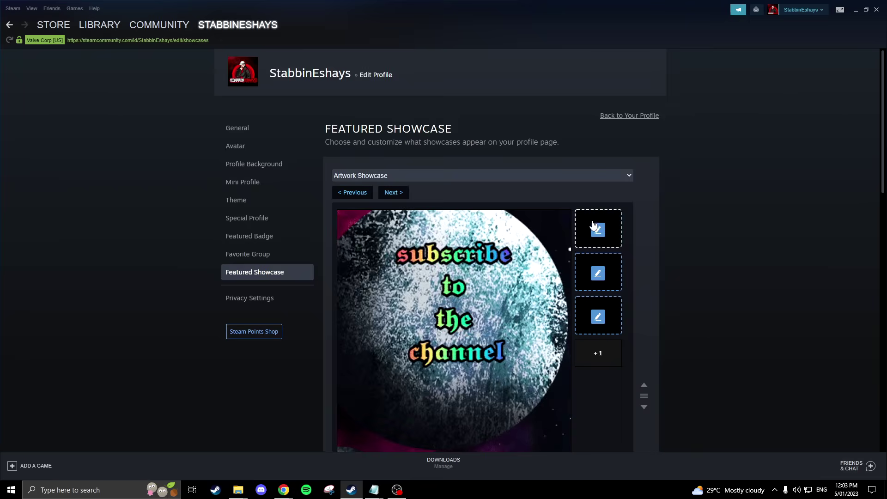
click(595, 221)
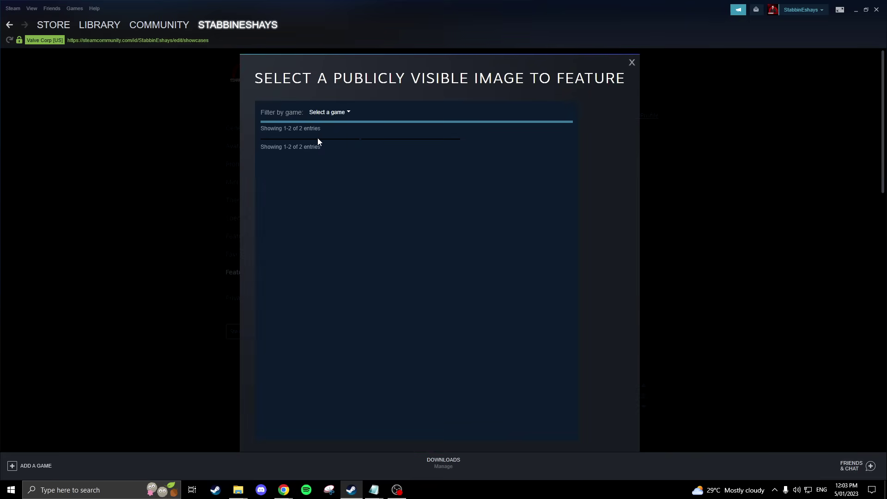
click(317, 138)
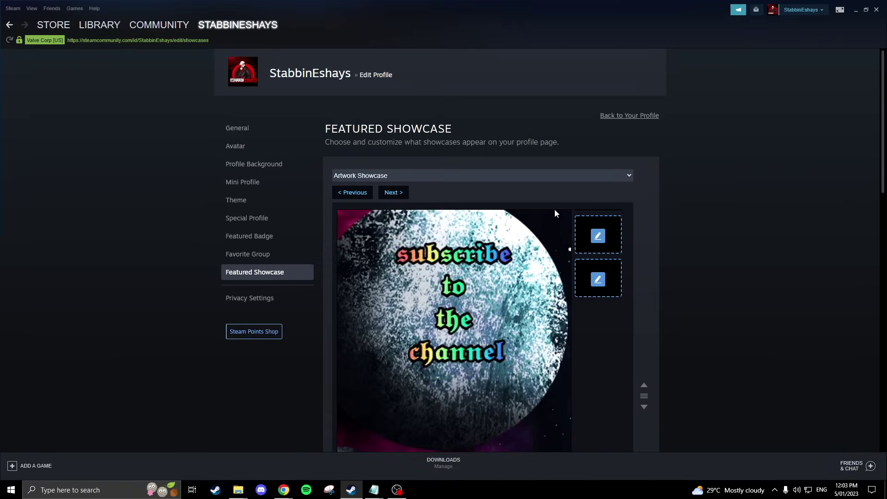
drag(882, 123, 875, 388)
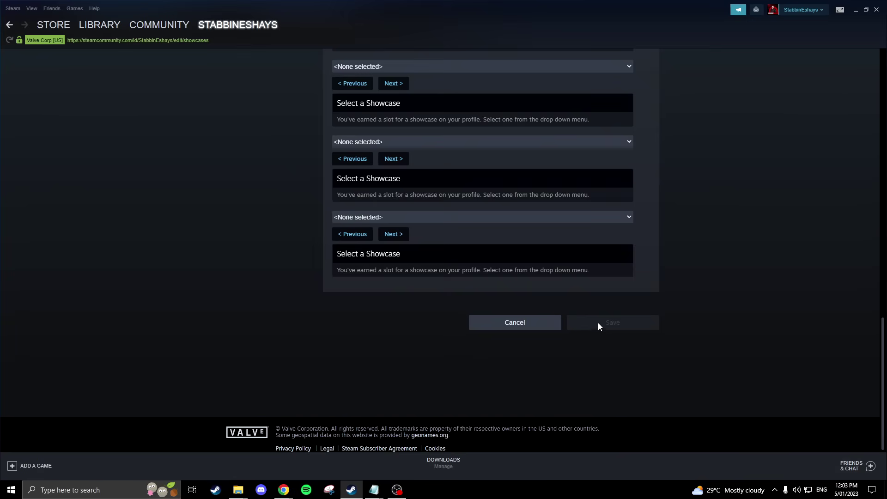
click(221, 47)
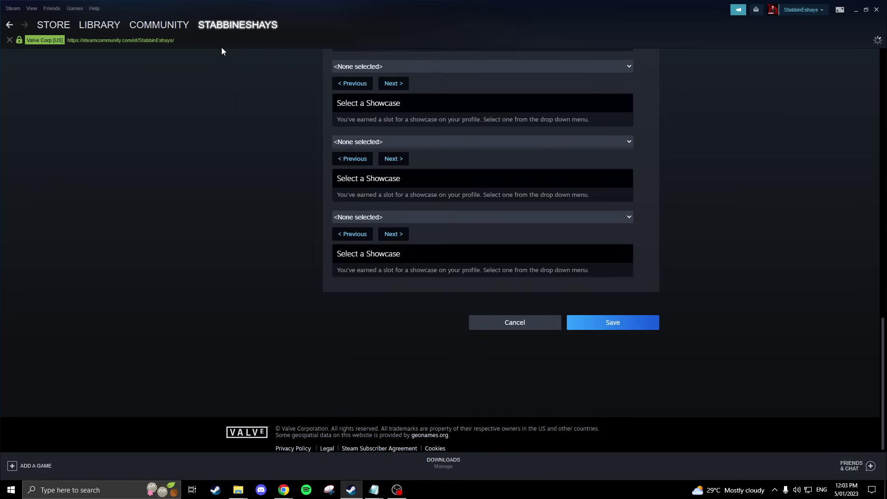
scroll(506, 178, down, 2)
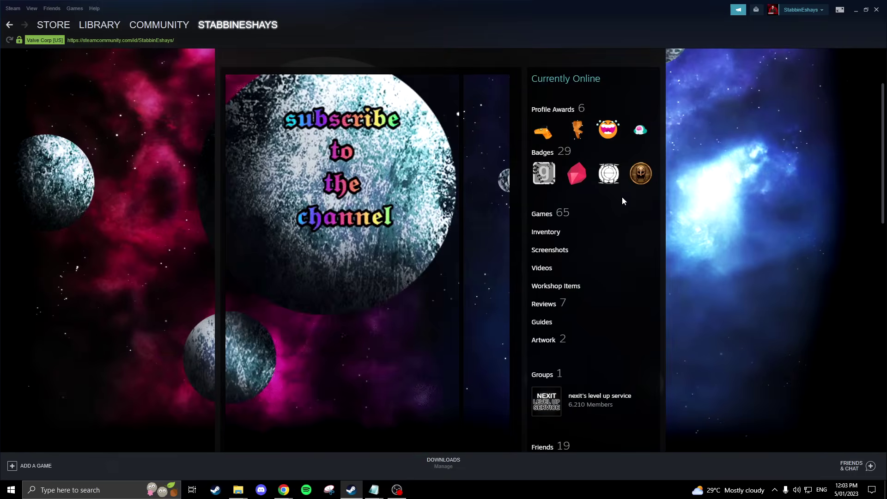
Go to the Points Shop from the STORE menu.
scroll(720, 258, up, 2)
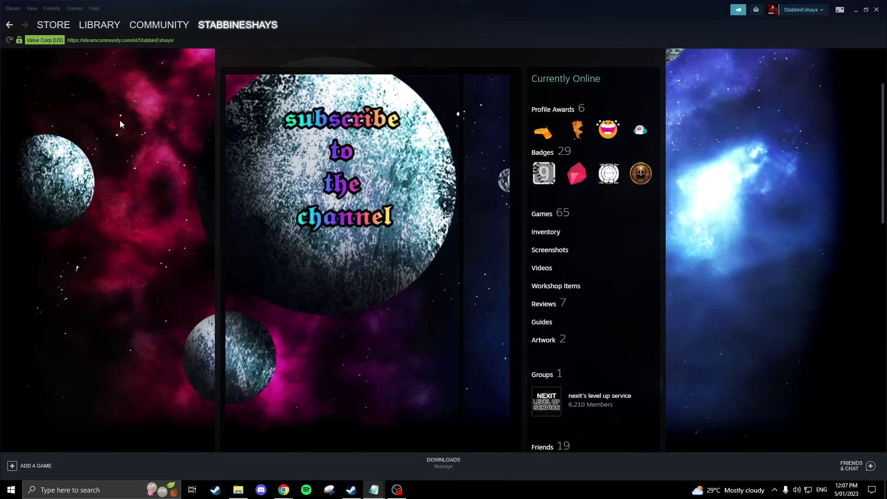
mouse_move(54, 25)
click(45, 70)
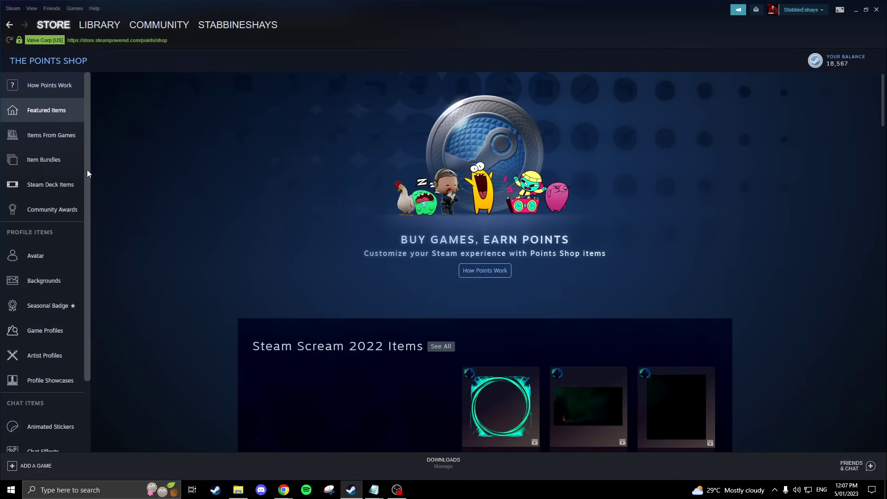
Browse Item Bundles, then Avatar, and page the Avatar Frames three times to reach Crystallid.
click(74, 166)
scroll(240, 206, down, 5)
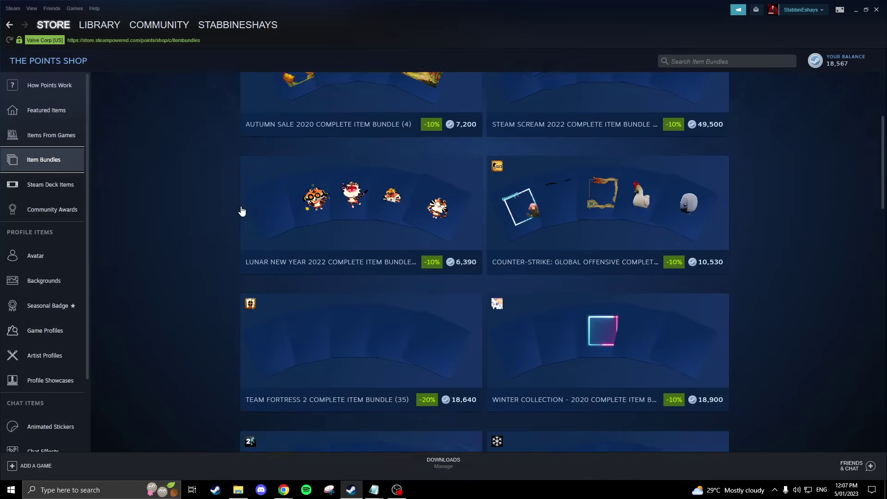
click(62, 262)
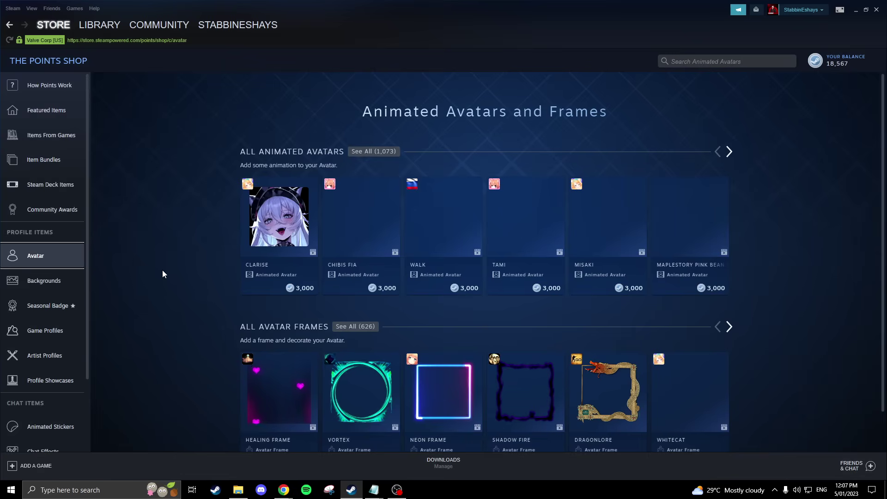
scroll(758, 235, down, 1)
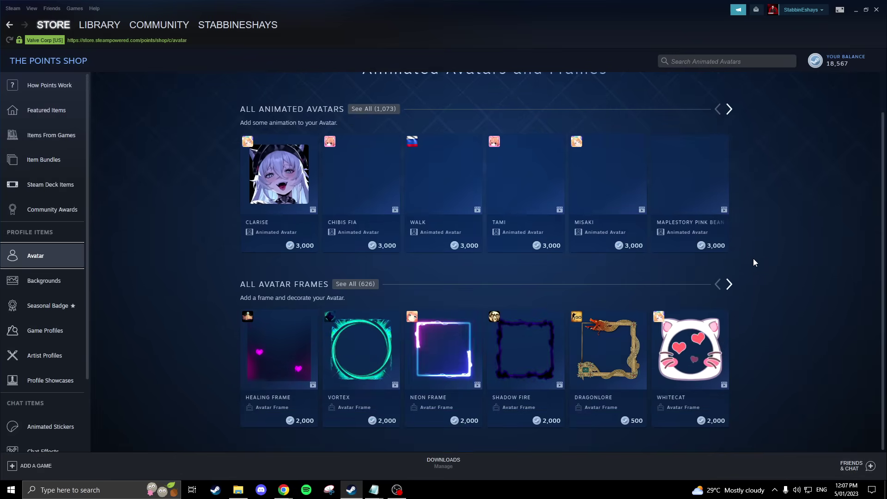
click(729, 284)
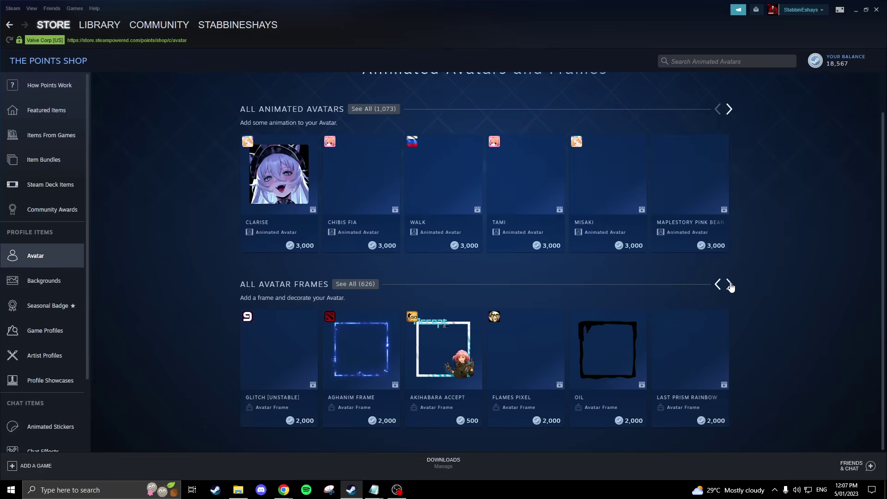
click(730, 285)
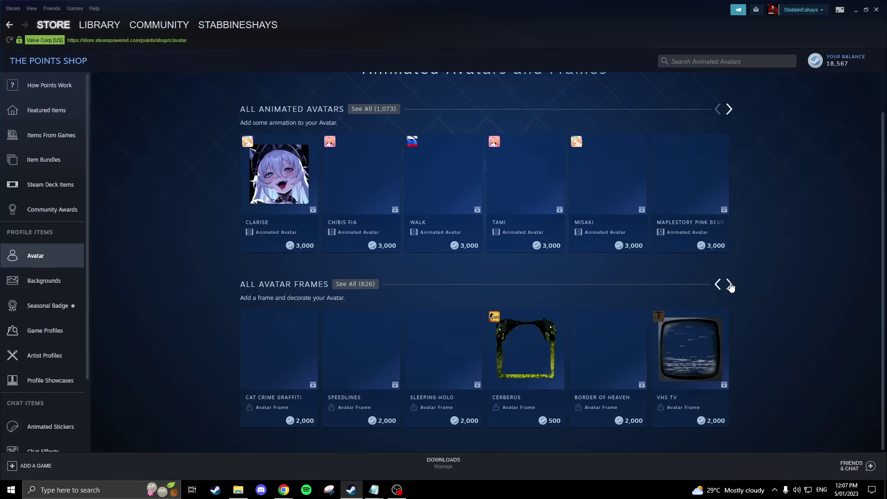
click(729, 285)
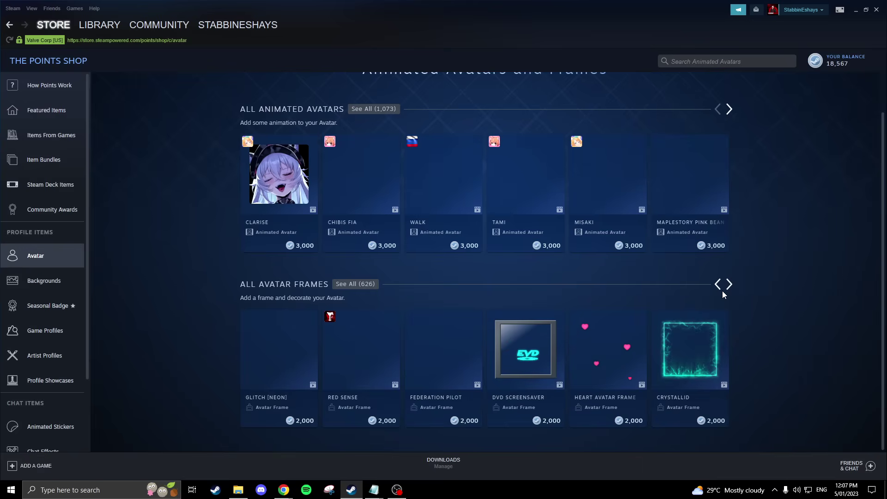
Buy the Crystallid avatar frame for 2,000 points and equip it, leaving 16,567 points.
click(689, 371)
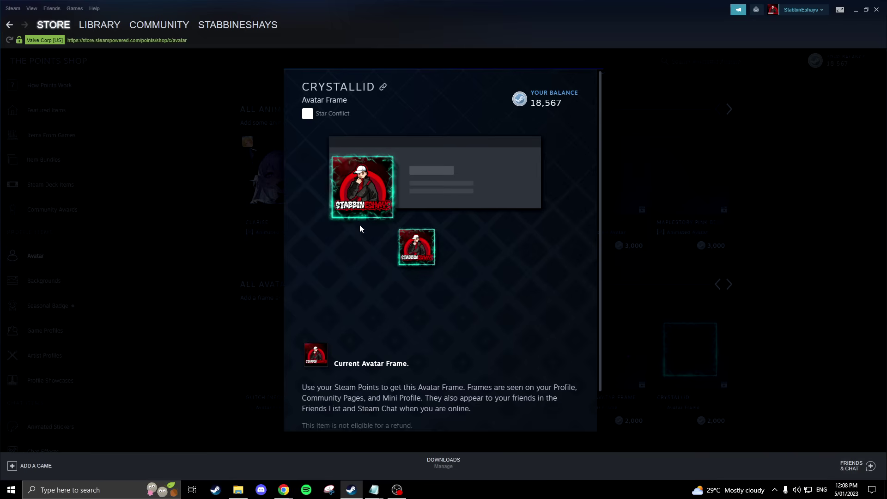
scroll(422, 226, down, 1)
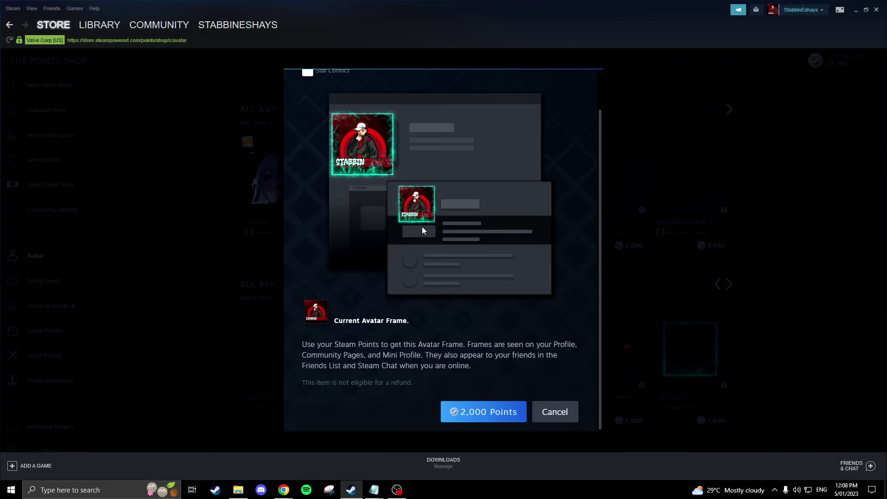
click(493, 415)
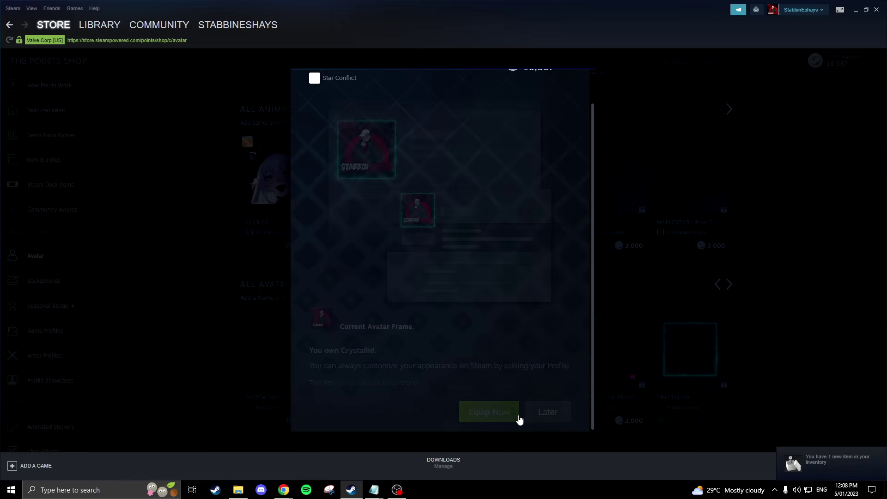
click(499, 416)
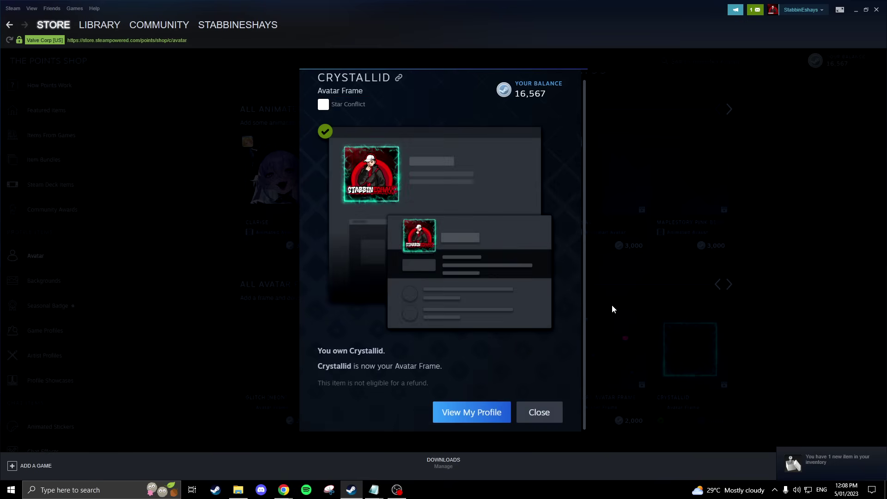
click(540, 412)
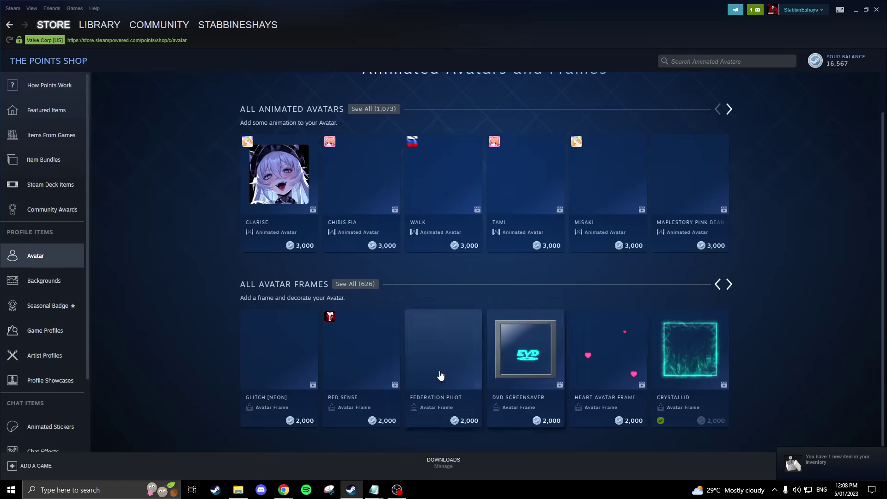
click(55, 284)
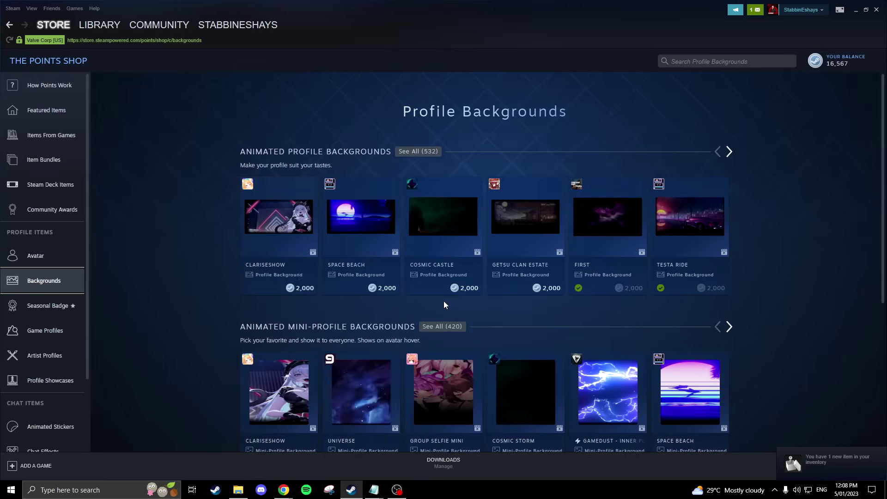
Purchase the Universe mini-profile background for 2,000 points and equip it, leaving 14,567 points.
scroll(445, 300, down, 1)
scroll(283, 342, down, 1)
scroll(282, 342, down, 1)
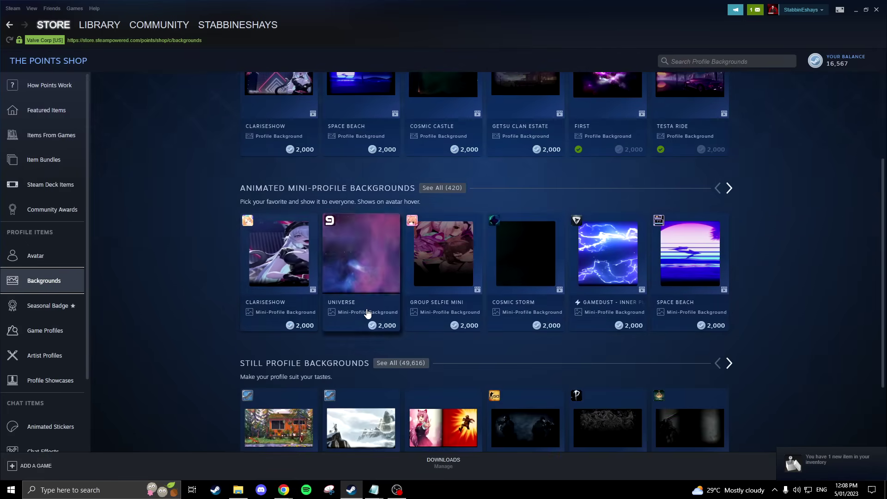
click(359, 267)
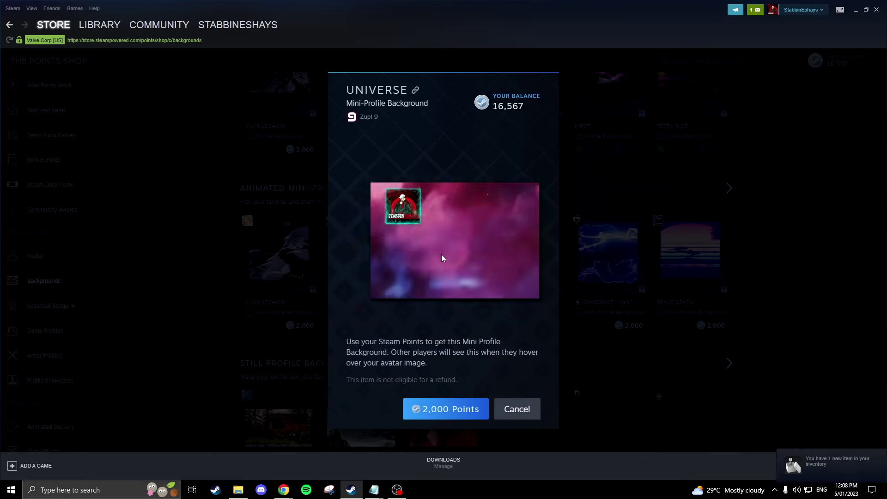
click(445, 410)
click(470, 406)
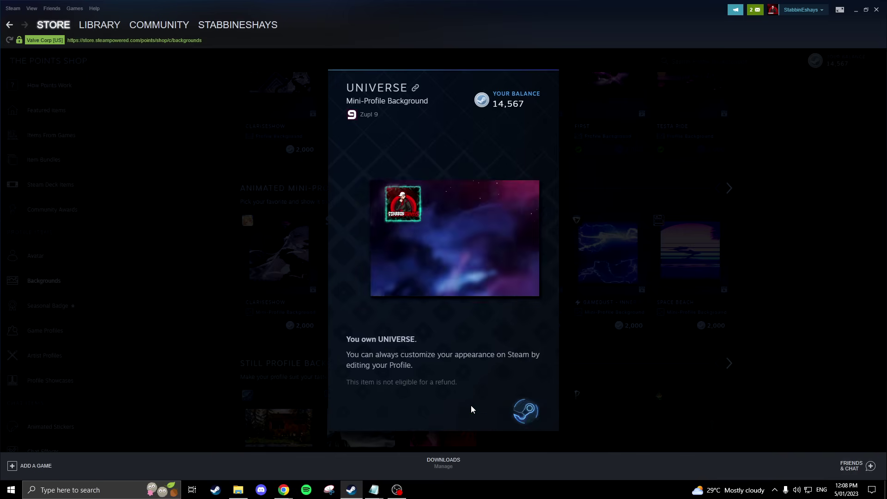
click(273, 304)
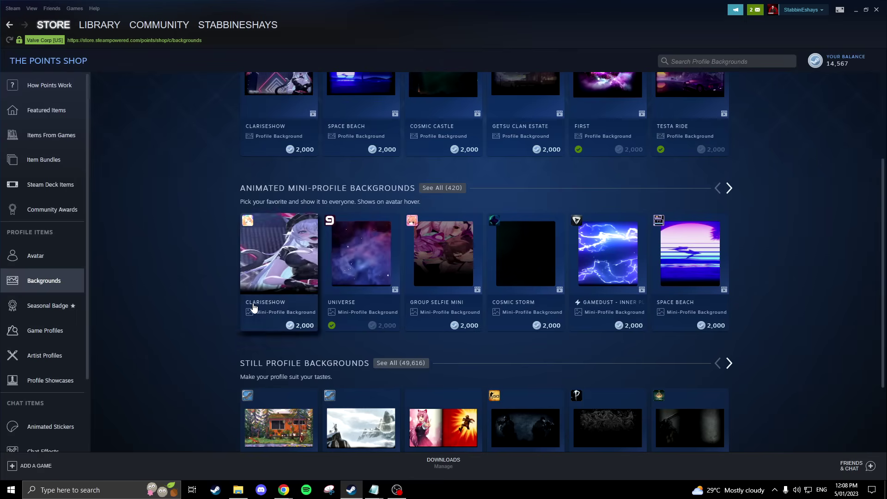